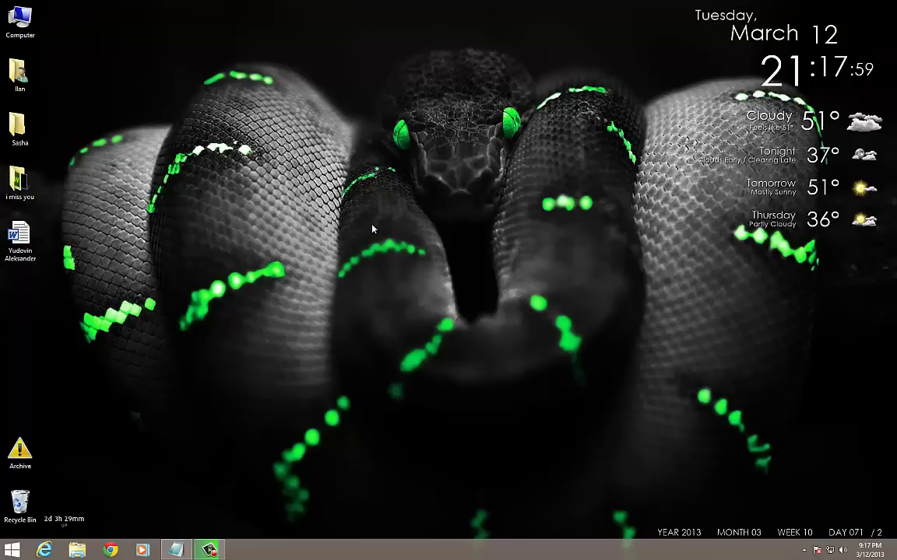
Step: Create a new folder named Test on the desktop
right_click(351, 268)
left_click(226, 255)
right_click(386, 223)
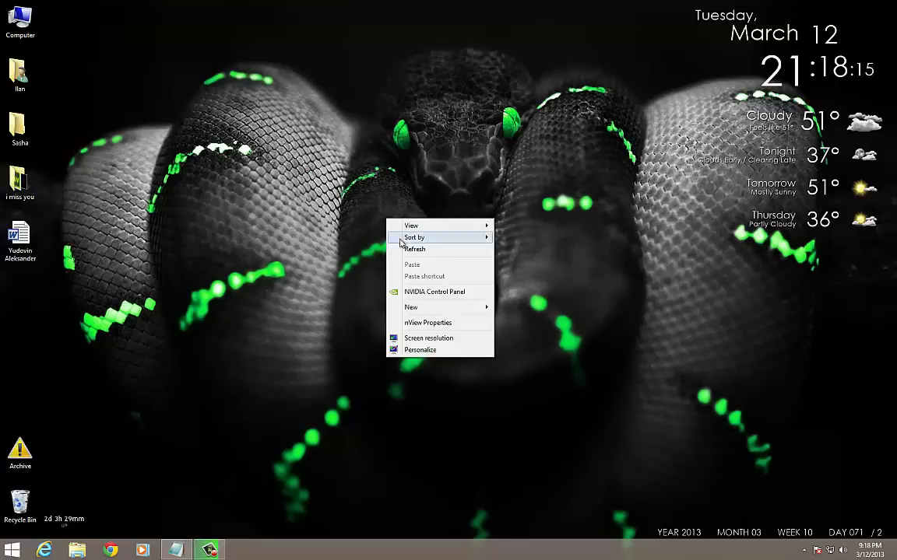
mouse_move(467, 307)
left_click(515, 308)
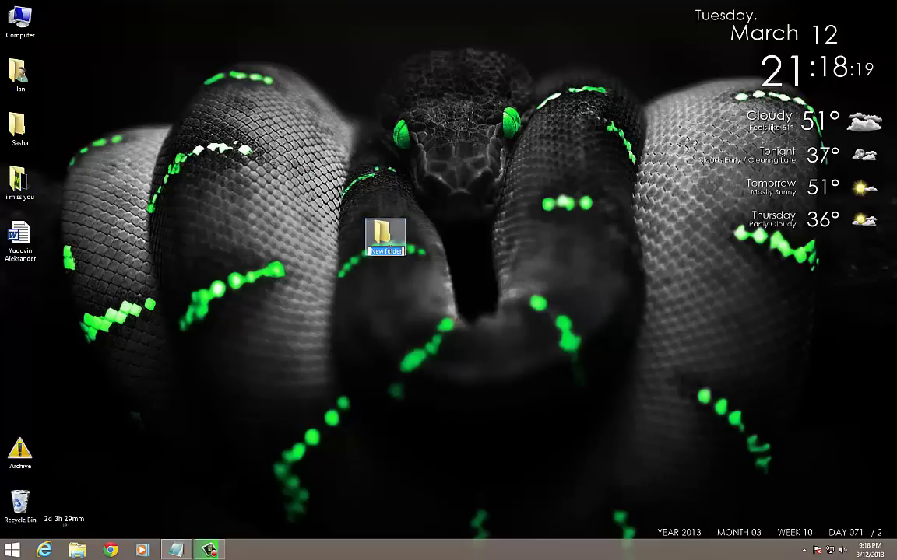
type("Te")
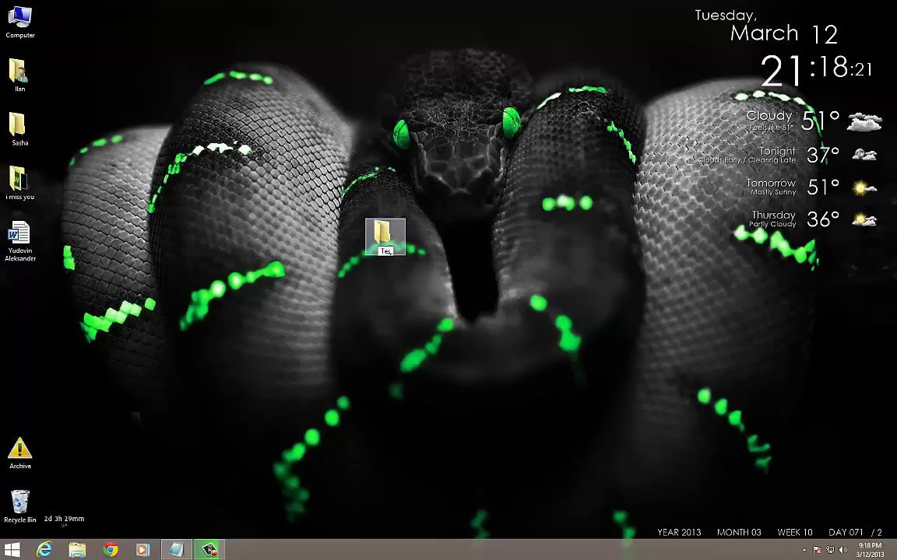
type("st")
key("Return")
Step: Create a new text document named Test on the desktop
right_click(324, 315)
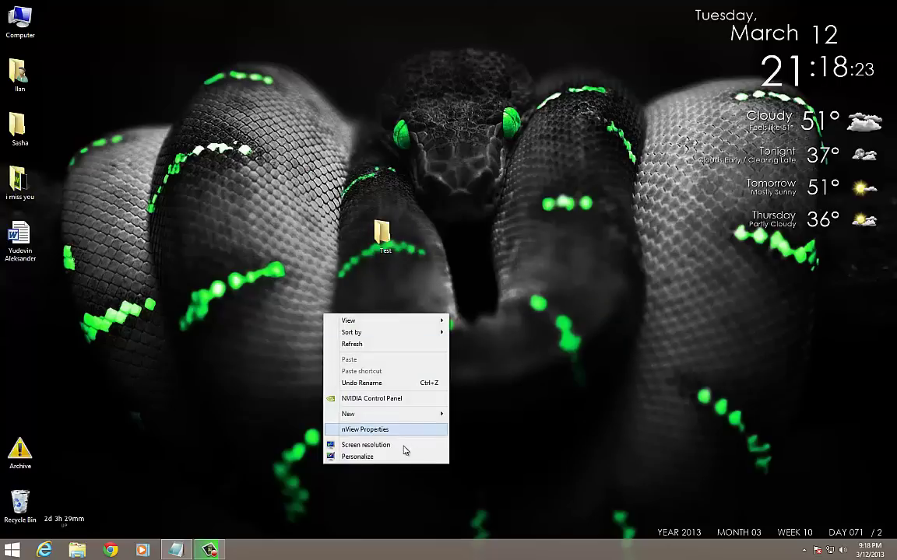
mouse_move(348, 413)
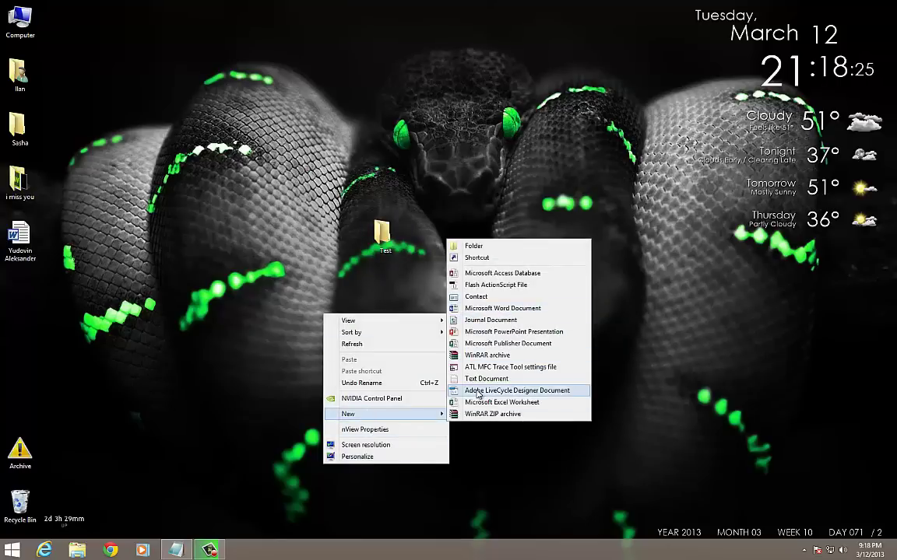
left_click(489, 379)
type("Test")
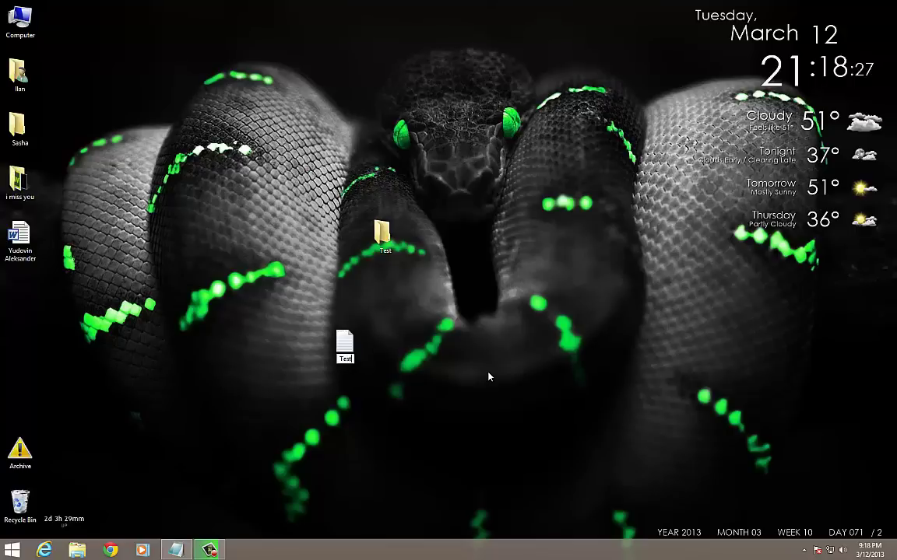
key("Return")
Step: Drag the Test text file into the Test folder
left_click_drag(362, 359, 345, 237)
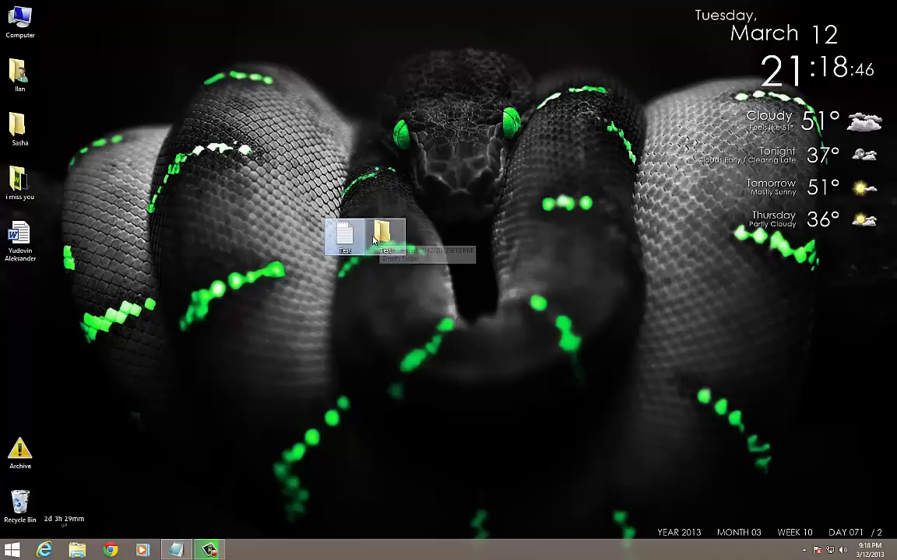
left_click_drag(349, 236, 360, 308)
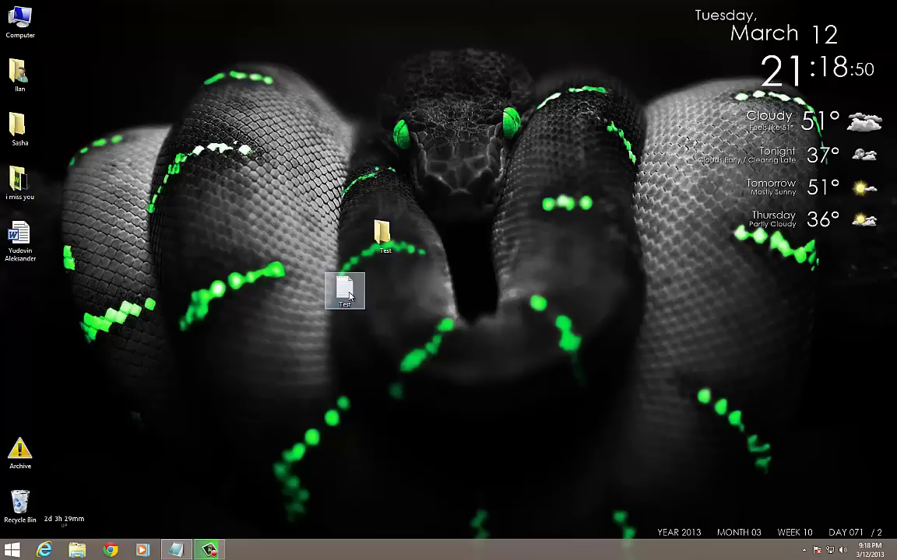
left_click(386, 301)
left_click_drag(345, 290, 344, 234)
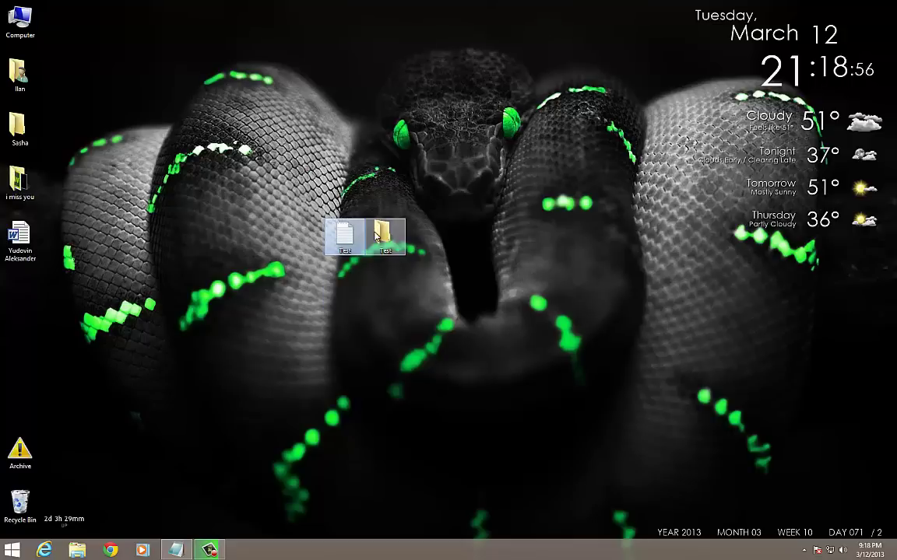
left_click(291, 248)
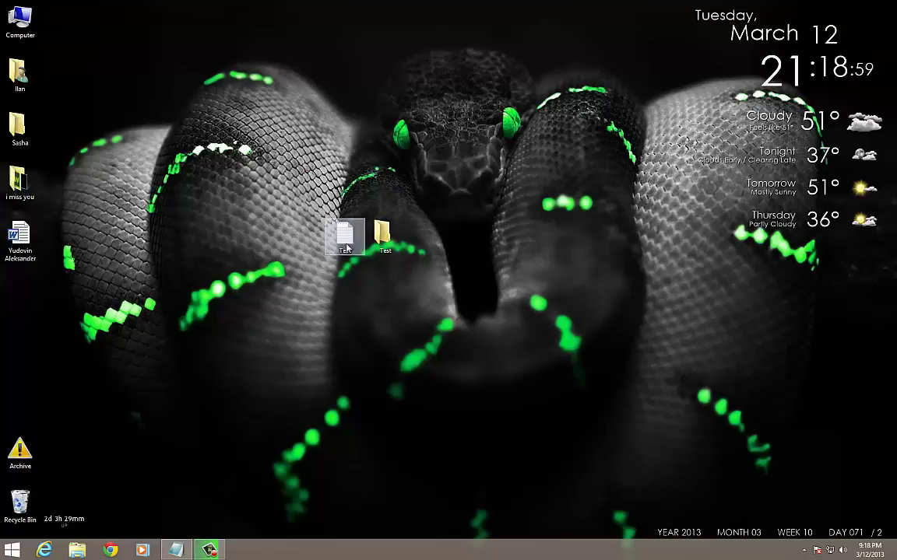
left_click_drag(345, 250, 383, 243)
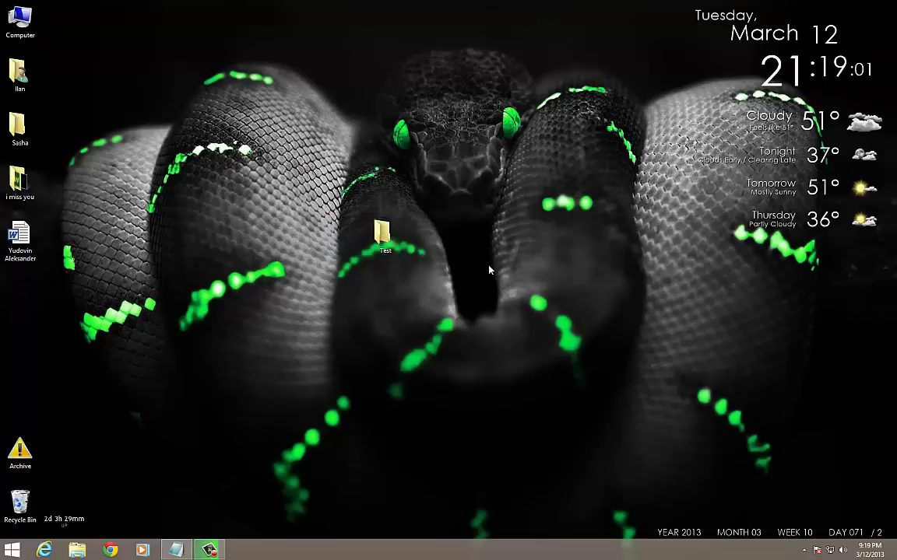
double_click(385, 240)
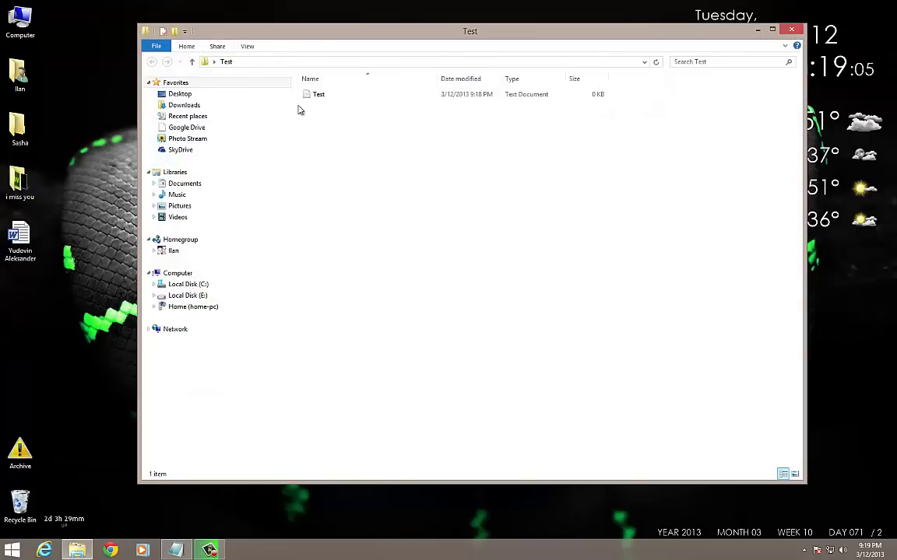
left_click_drag(287, 33, 269, 73)
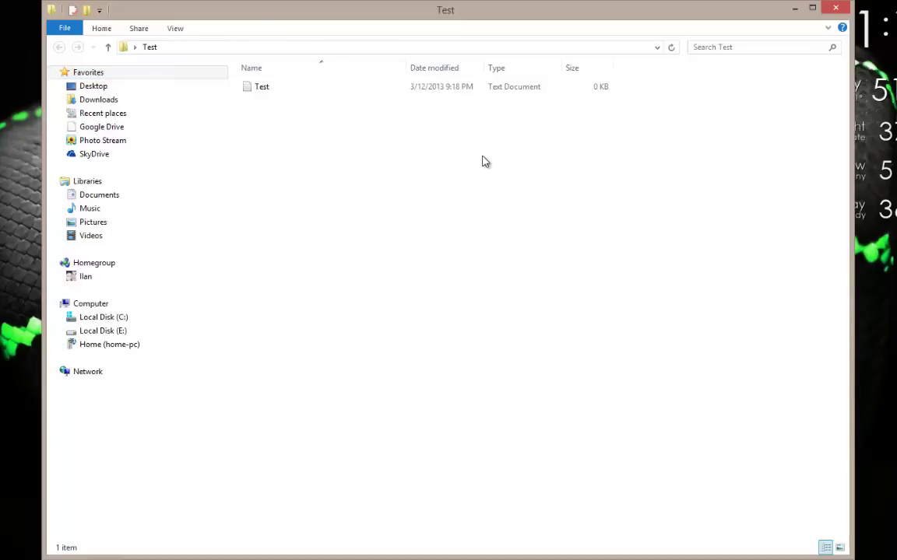
left_click_drag(393, 153, 237, 89)
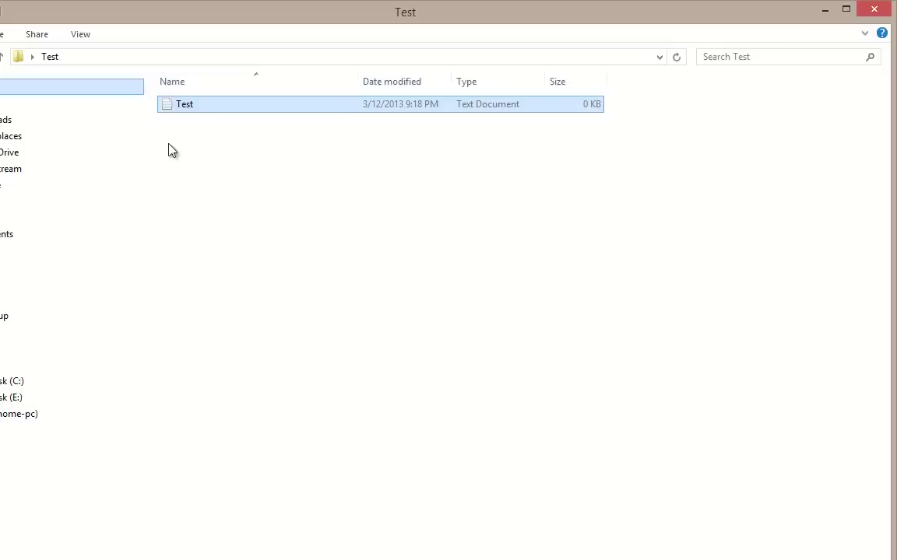
left_click(407, 261)
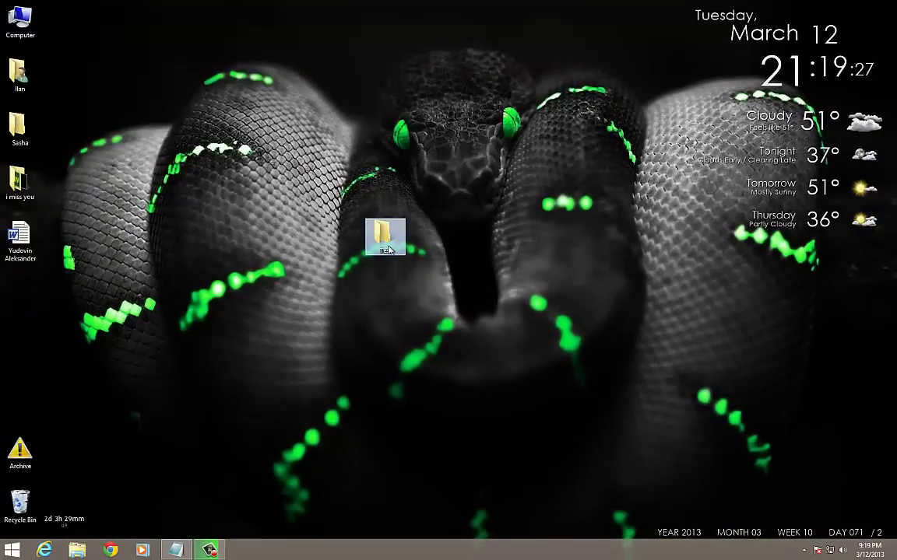
Step: Open the Test folder's Properties and show its Sharing tab
right_click(388, 248)
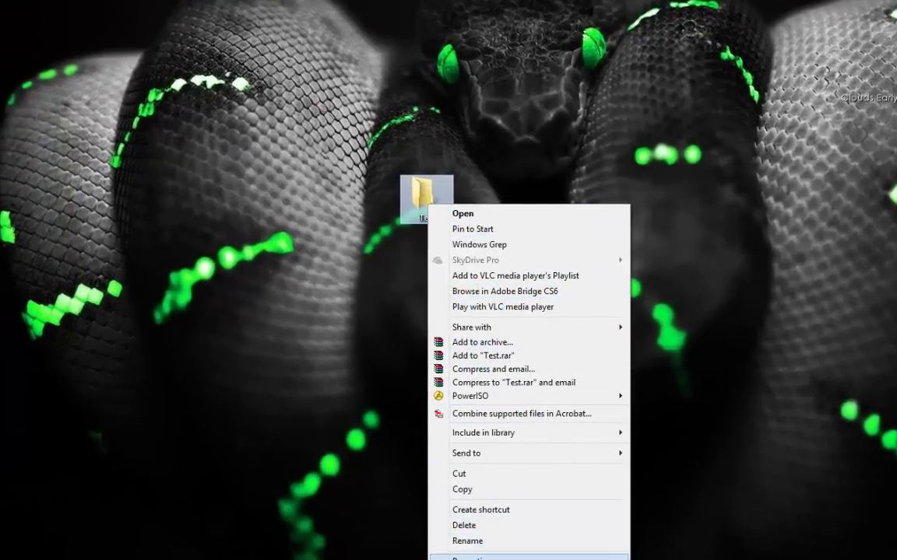
left_click(471, 557)
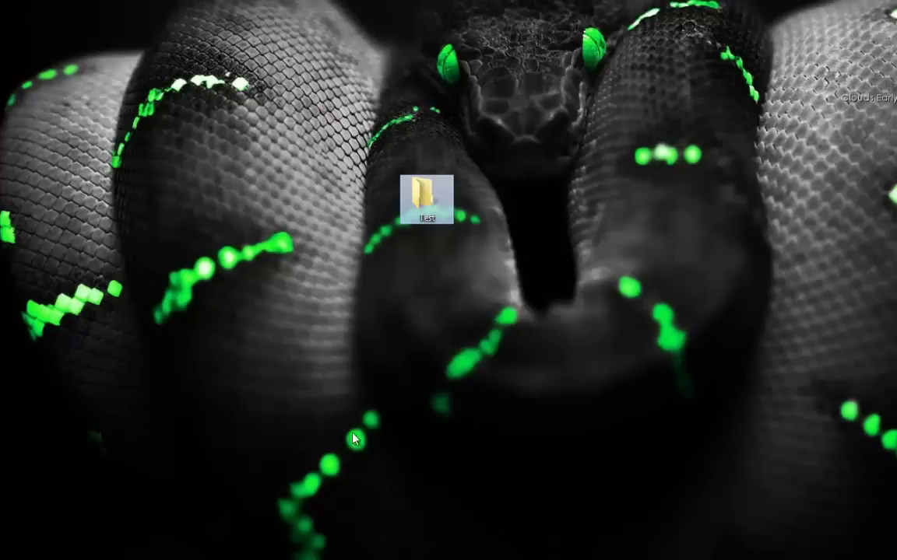
left_click_drag(512, 222, 522, 116)
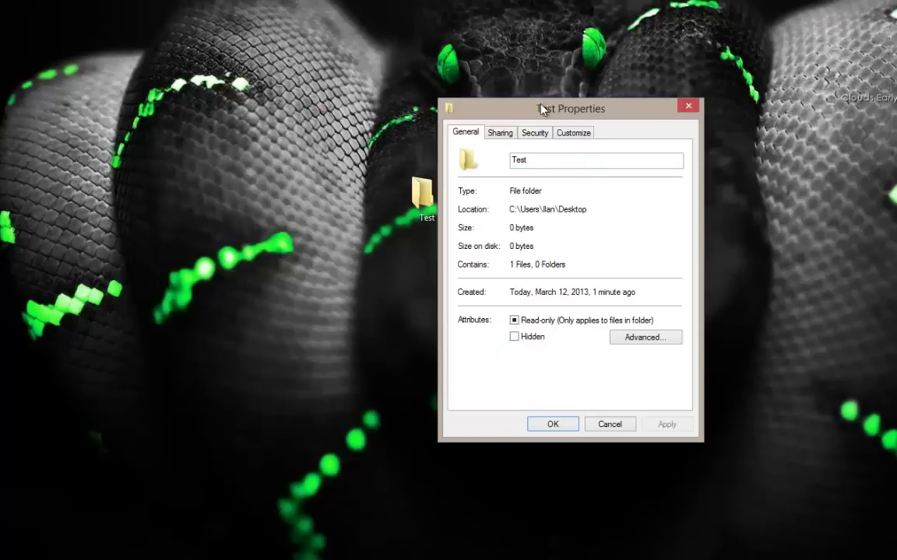
left_click(524, 133)
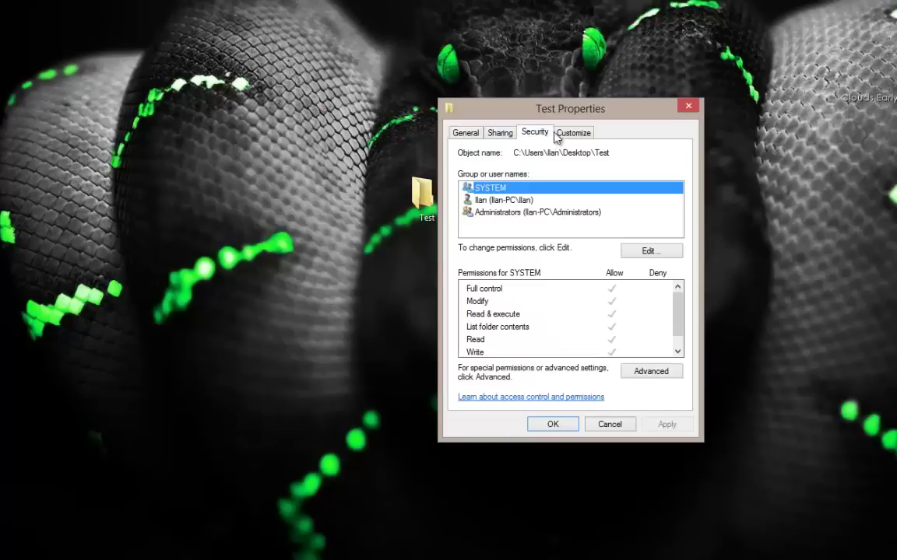
left_click(574, 134)
left_click(502, 134)
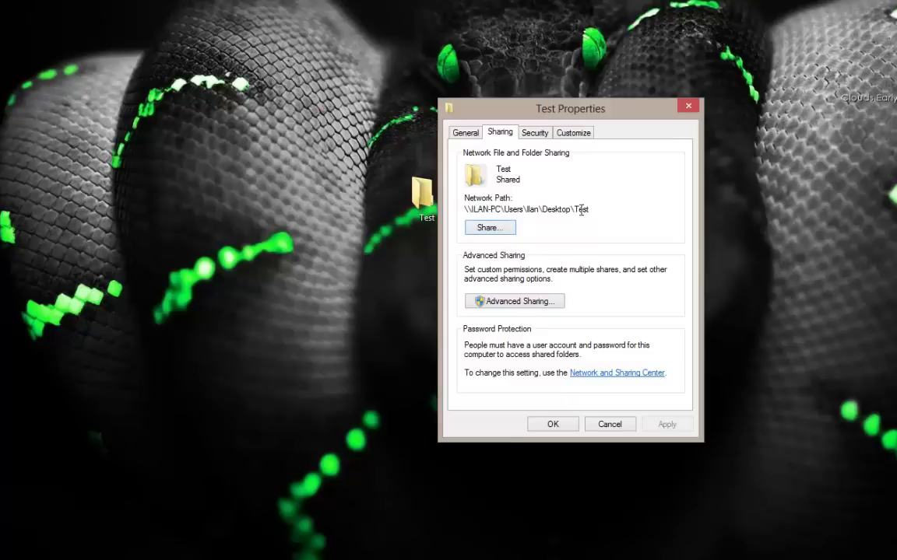
Step: Highlight the folder's network path shown on the Sharing tab
left_click_drag(589, 210, 610, 210)
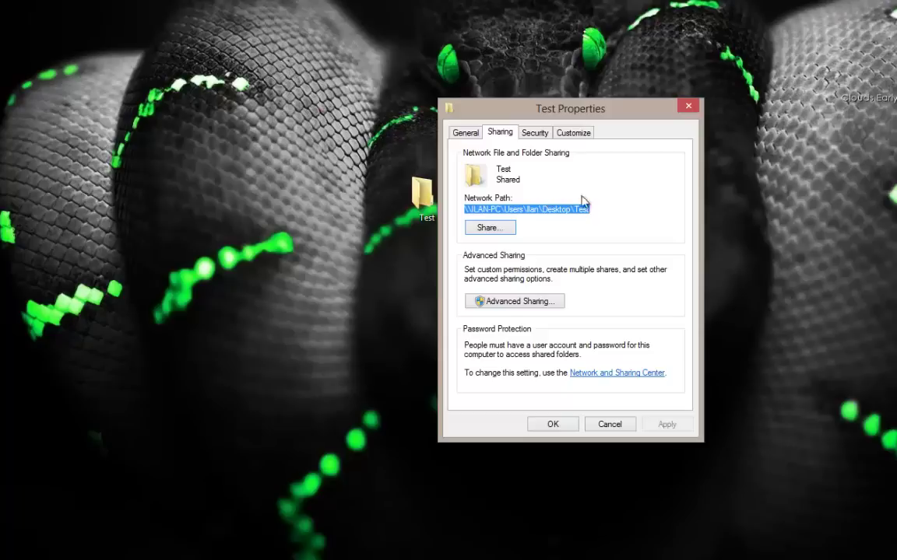
left_click(520, 210)
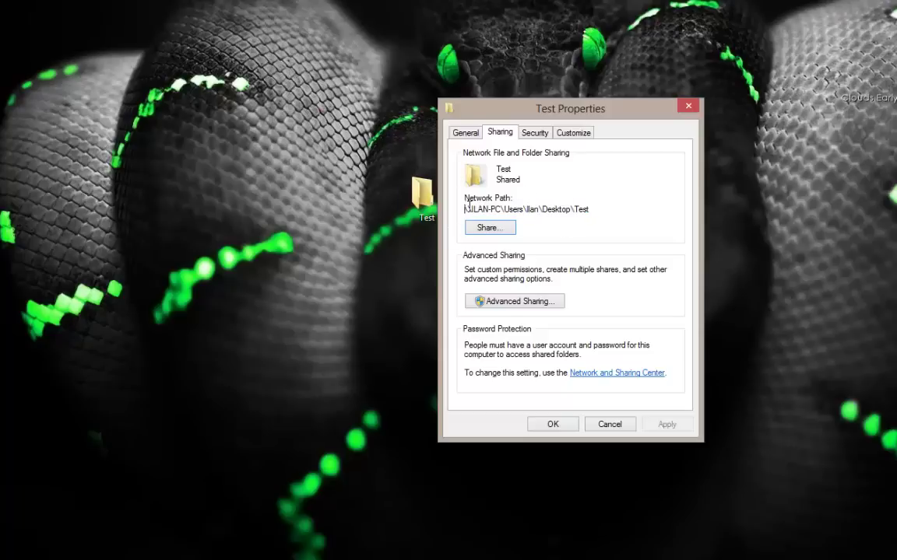
left_click_drag(465, 207, 590, 208)
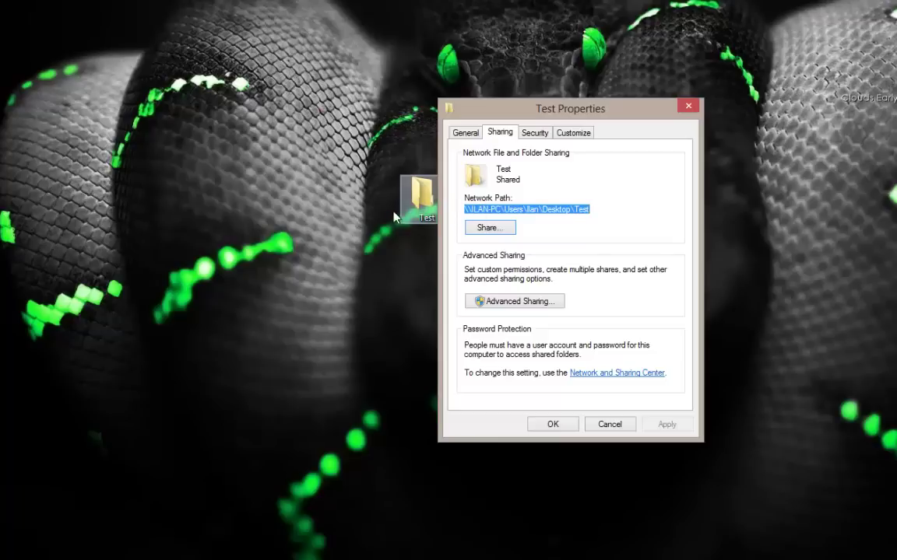
left_click(521, 209)
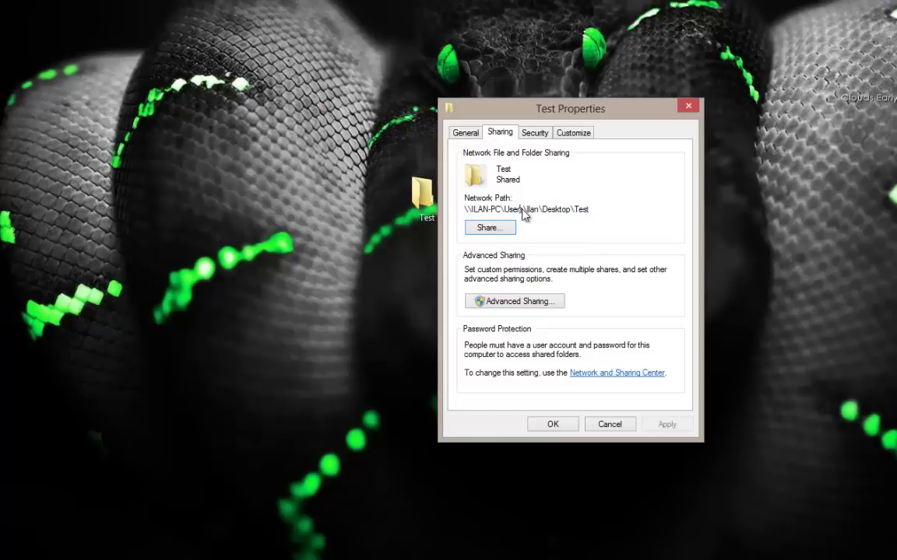
Step: Add Everyone to the Test folder's File Sharing list
left_click(476, 227)
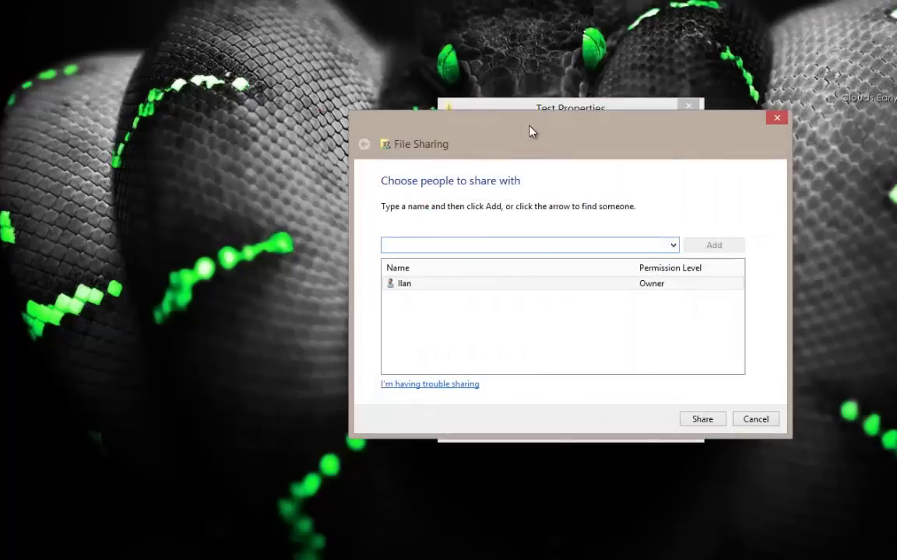
left_click_drag(530, 130, 428, 63)
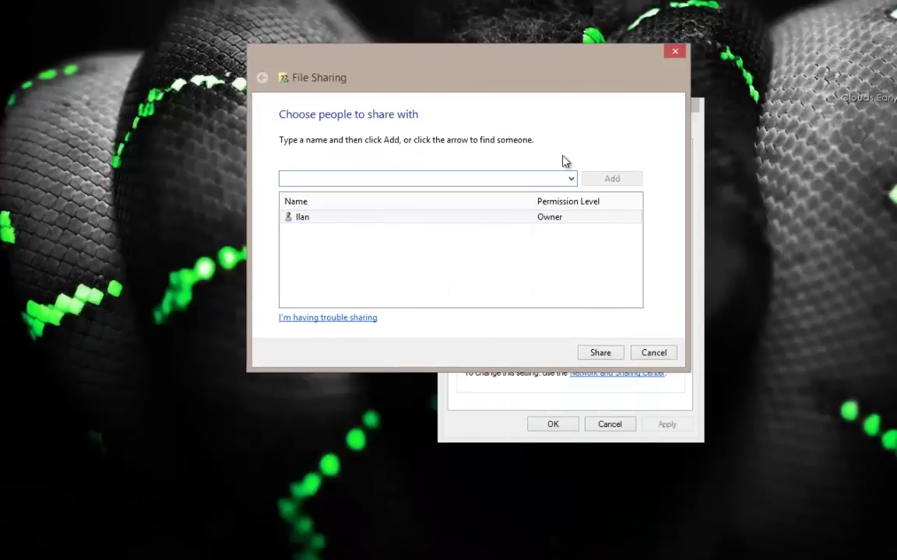
left_click(327, 219)
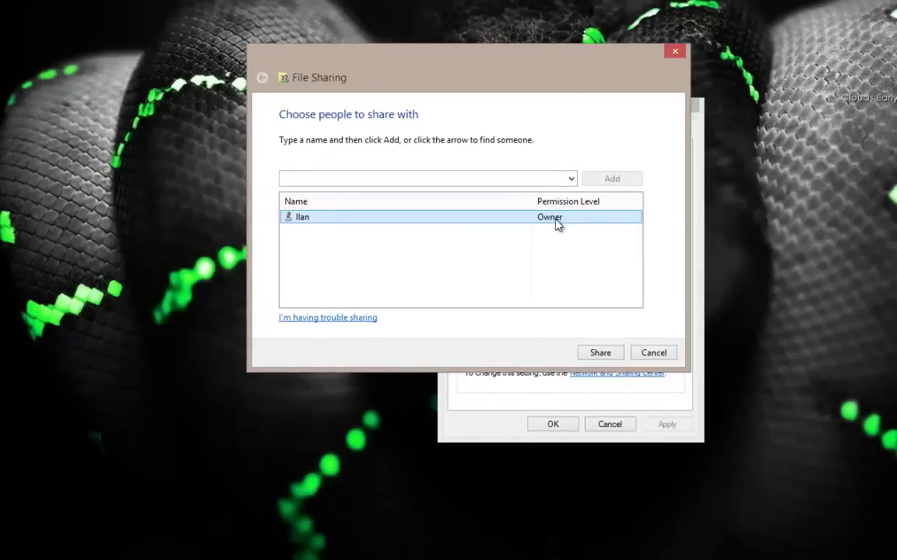
left_click(571, 180)
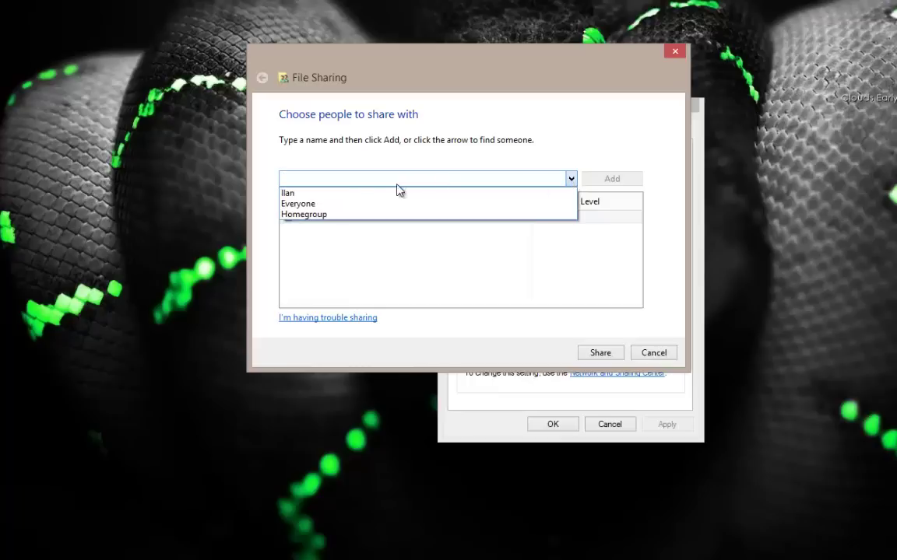
left_click(305, 204)
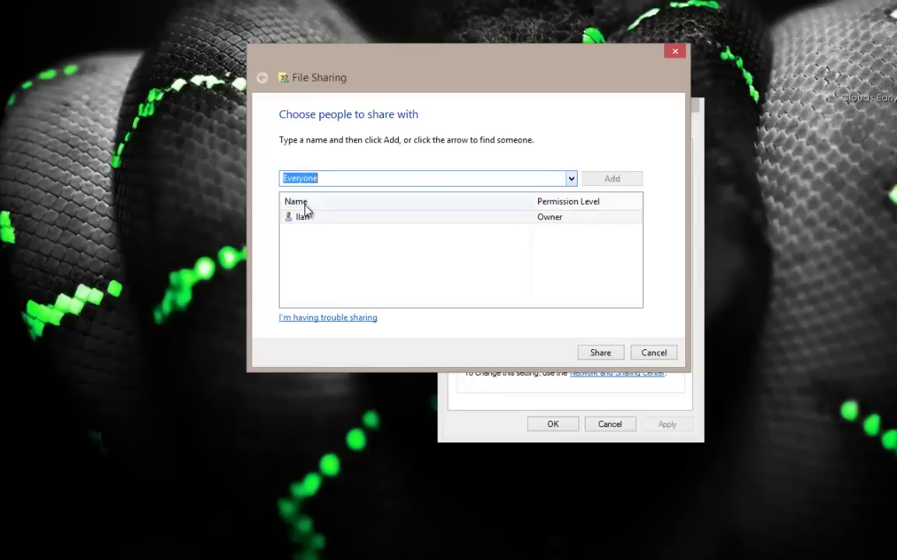
left_click(572, 180)
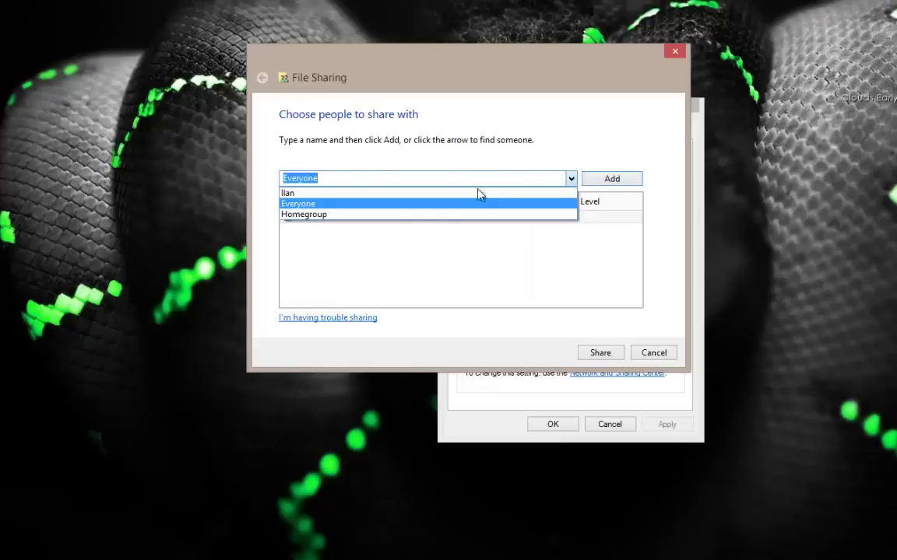
left_click(344, 215)
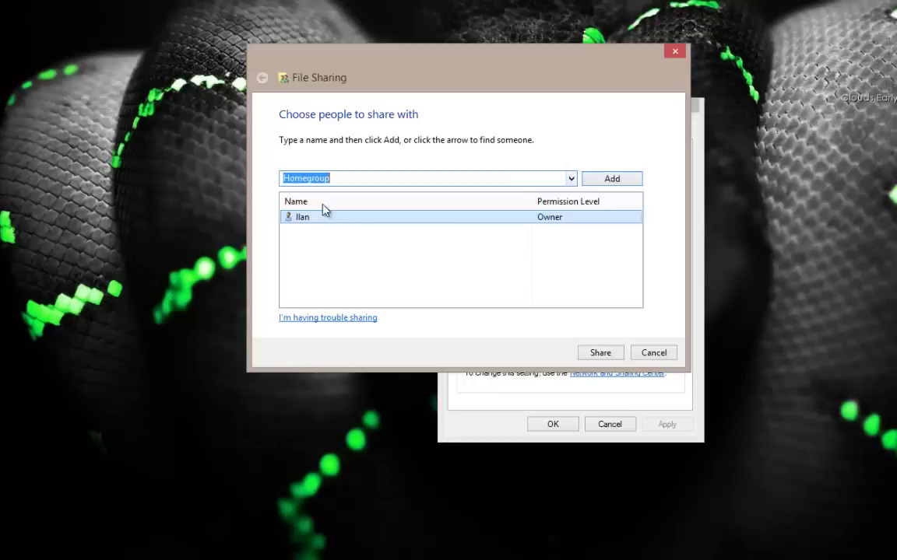
left_click(571, 179)
left_click(386, 206)
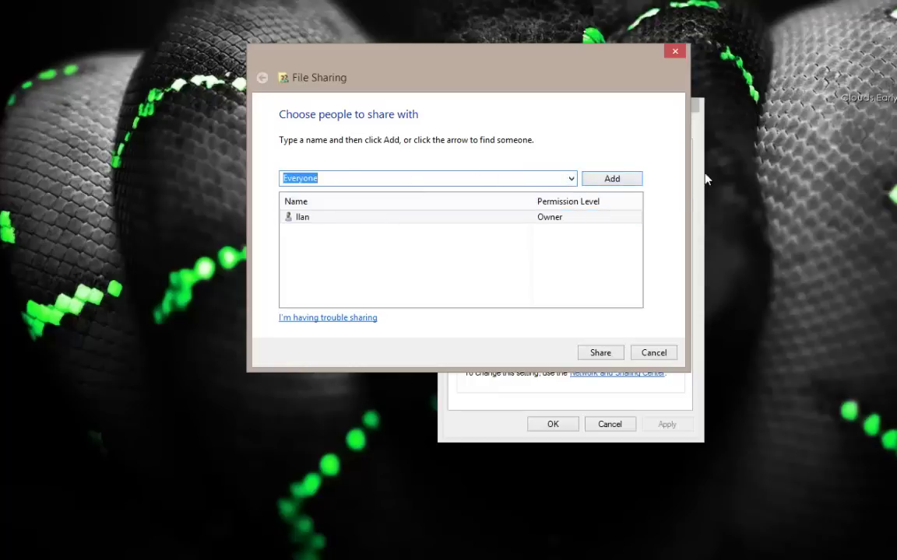
left_click(621, 181)
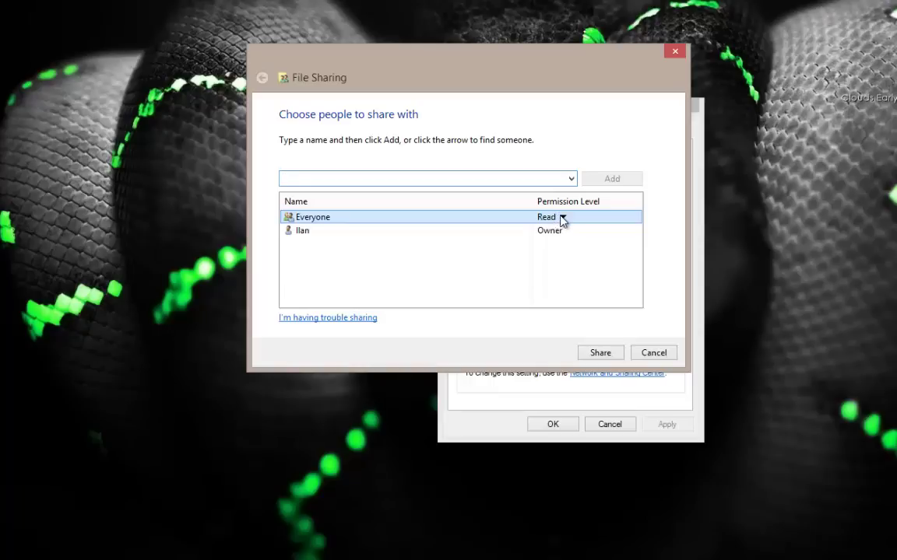
Step: Give Everyone Read/Write permission and share the Test folder
left_click(562, 218)
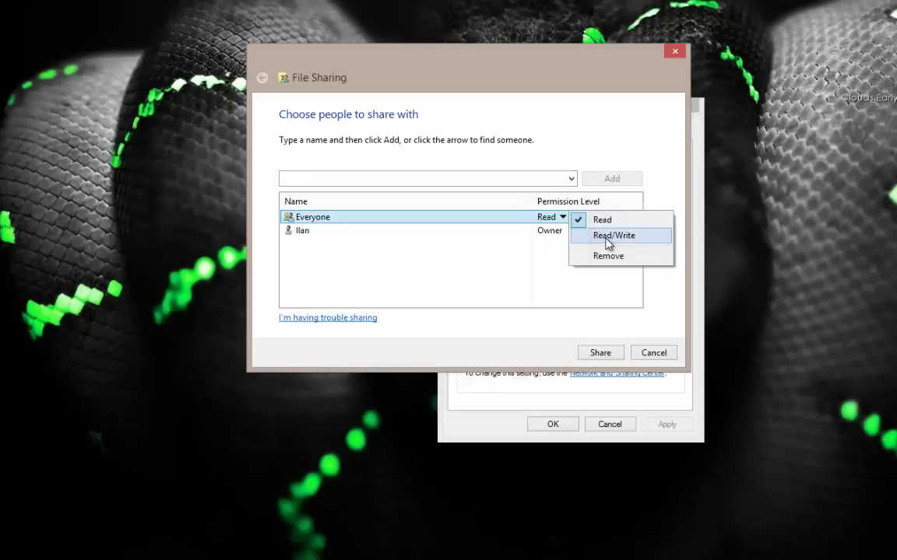
left_click(608, 236)
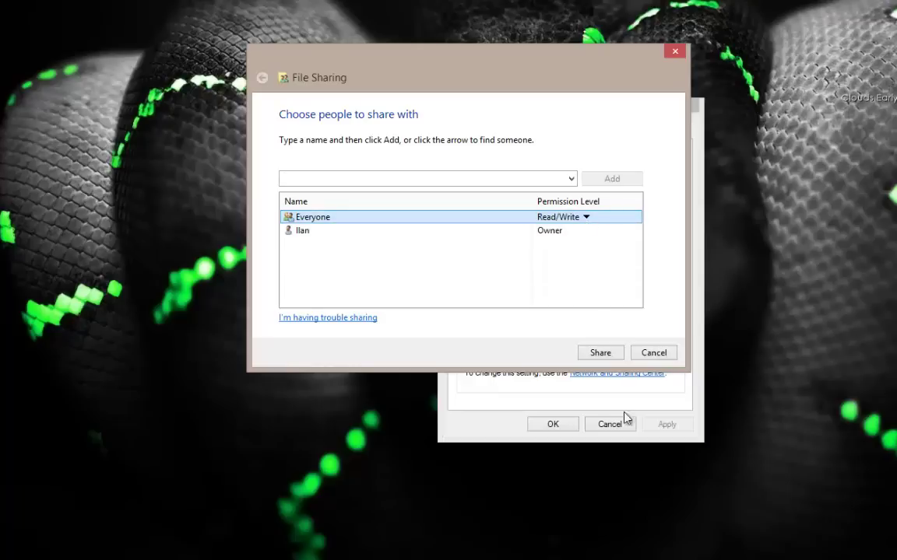
left_click(611, 356)
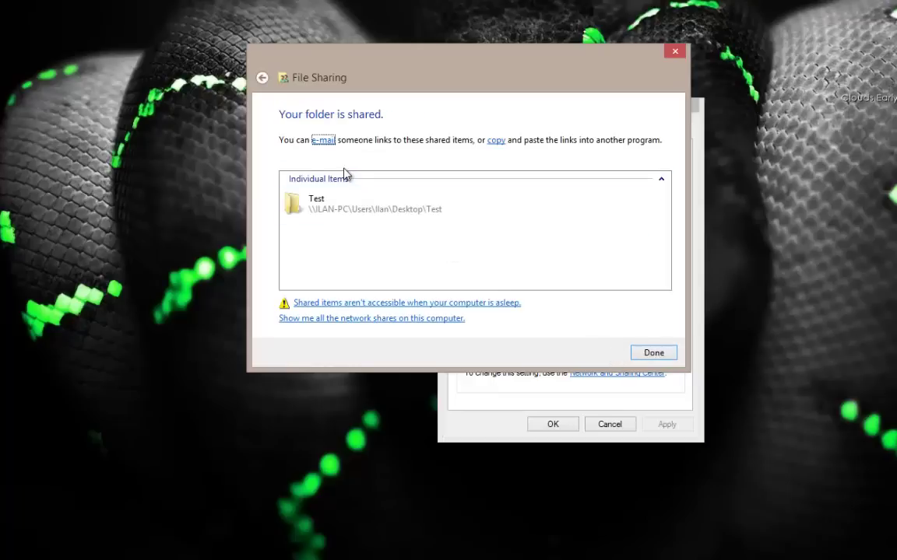
left_click(352, 214)
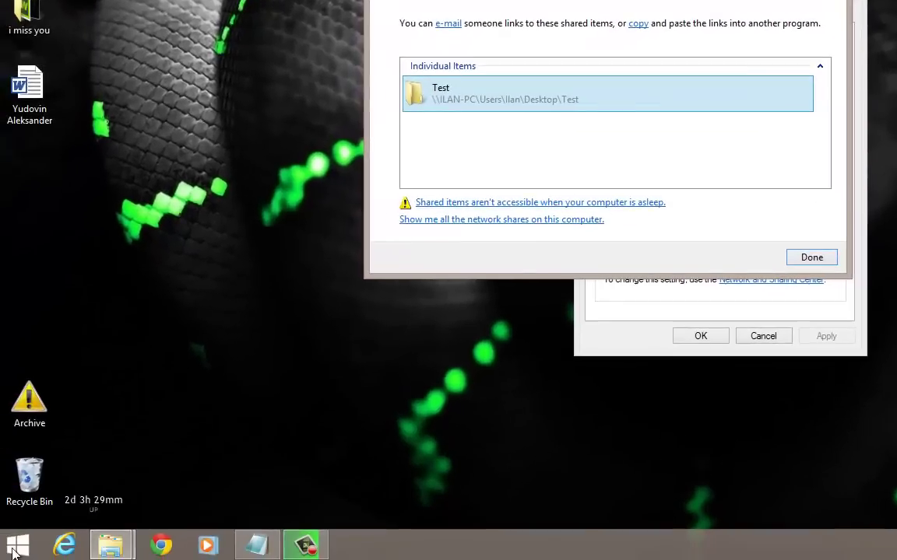
Step: Search \\ilan-pc\ from Start to list the PC's shares, then close the sharing confirmation
left_click(16, 546)
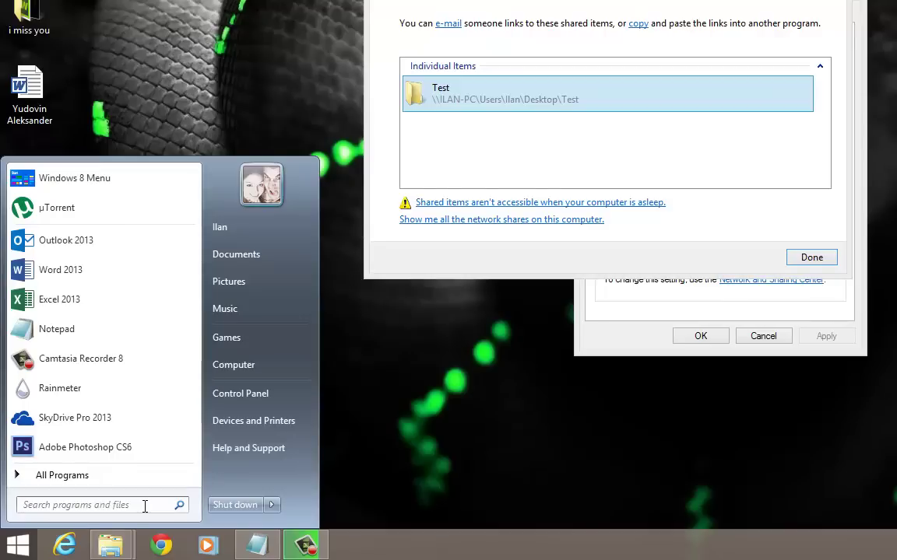
type("\\\\")
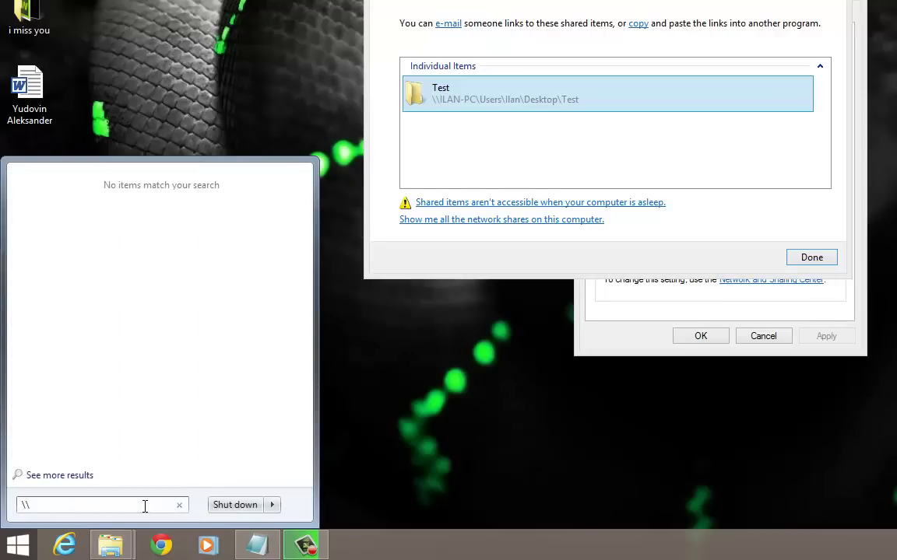
type("ilan-pc\\")
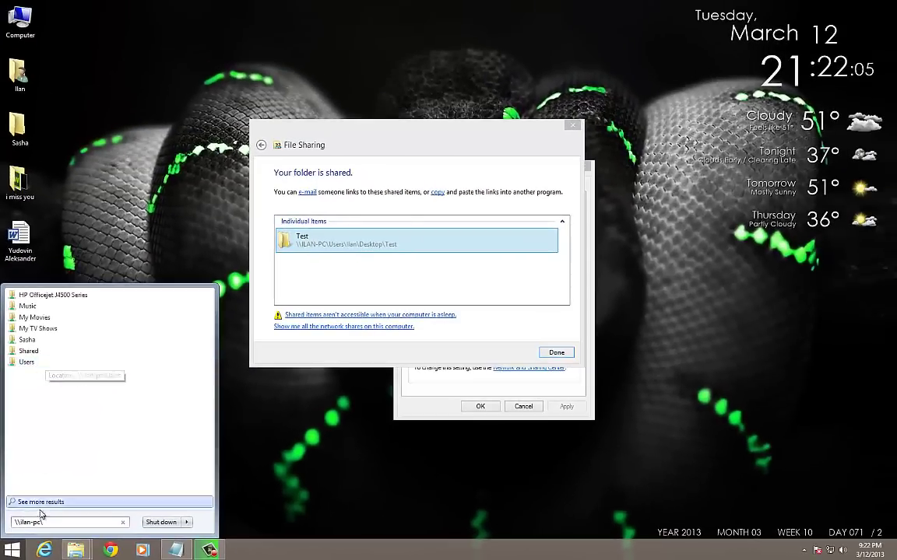
key("ctrl+a")
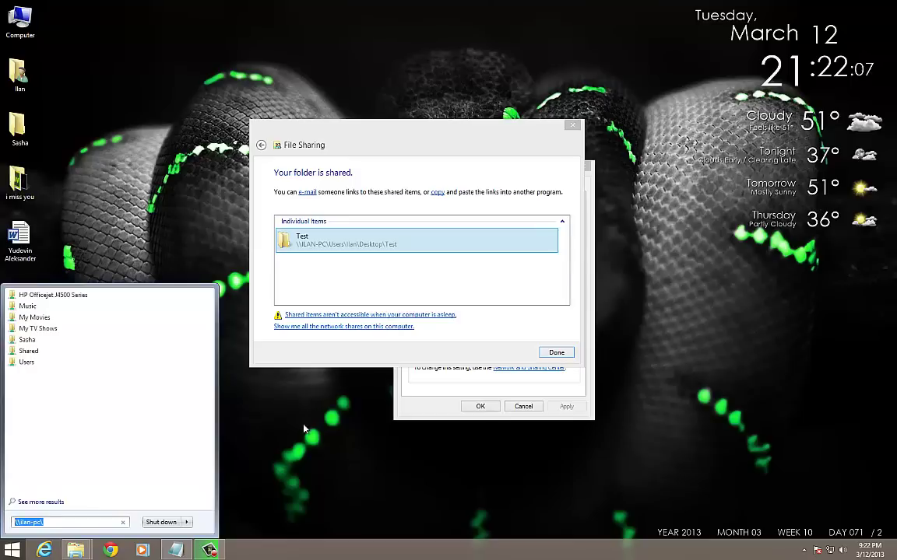
left_click(304, 429)
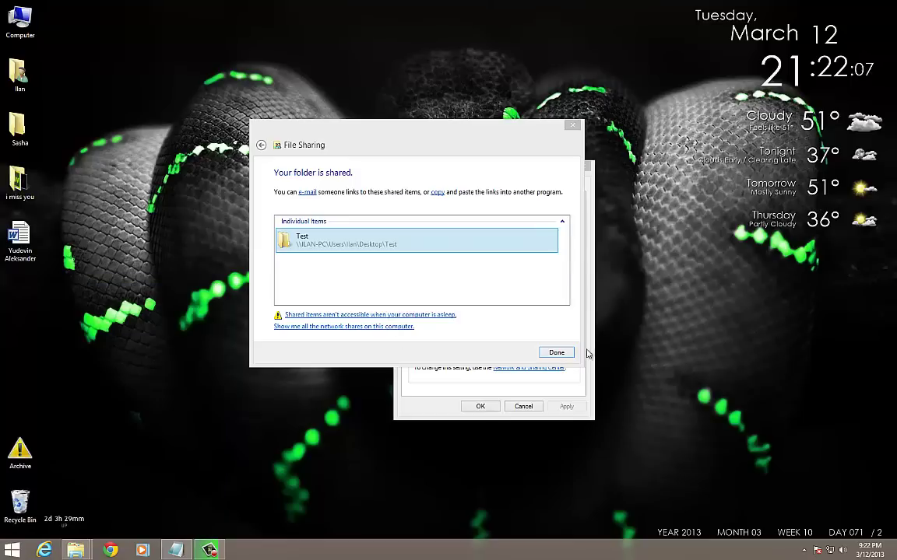
left_click(572, 127)
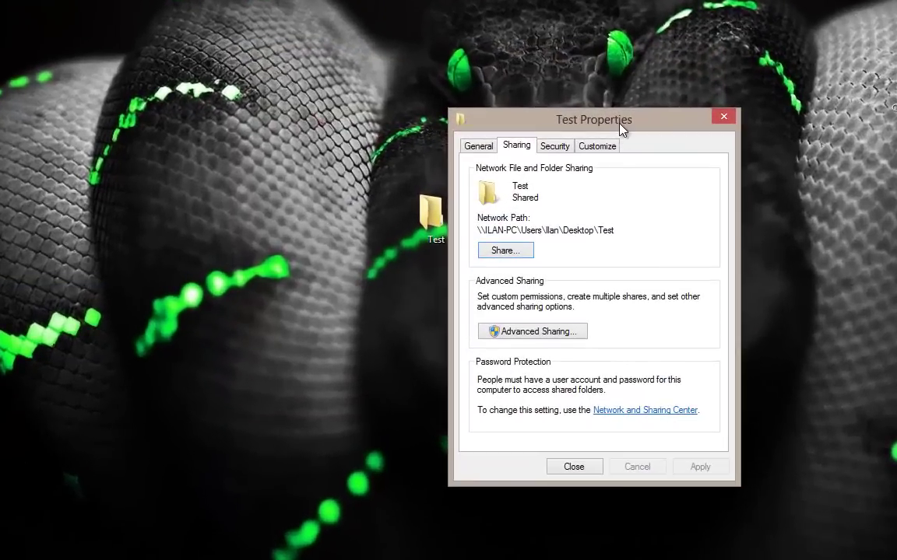
left_click_drag(620, 128, 682, 105)
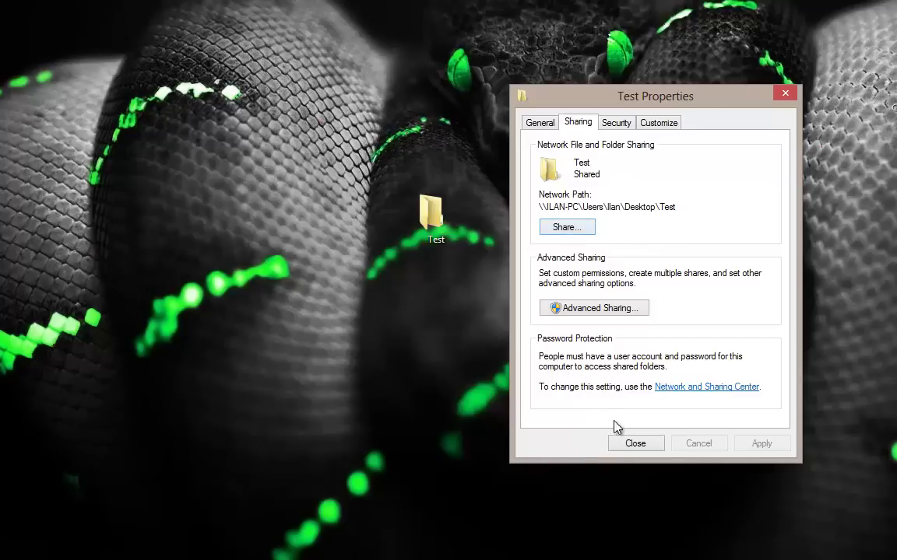
Step: Look over the Advanced Sharing and Share dialogs unchanged, then reopen Advanced Sharing
left_click(583, 309)
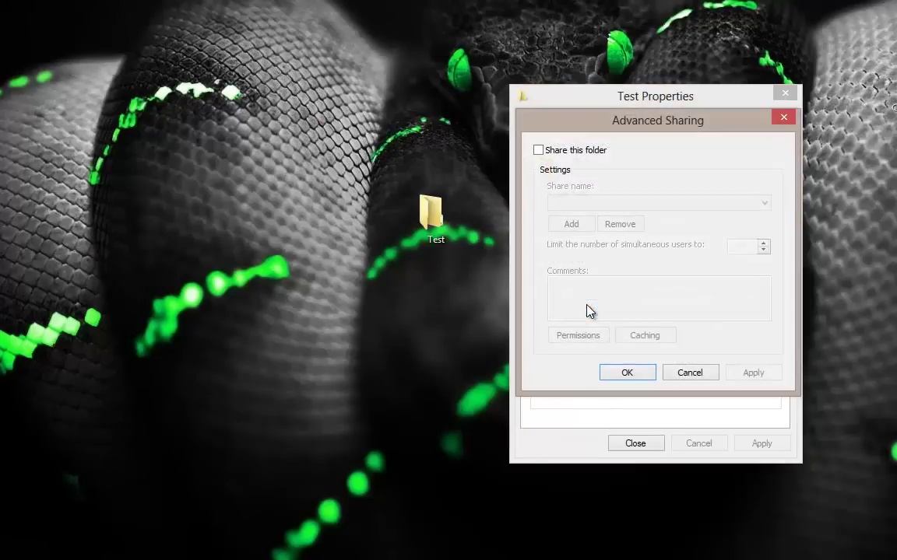
left_click(689, 374)
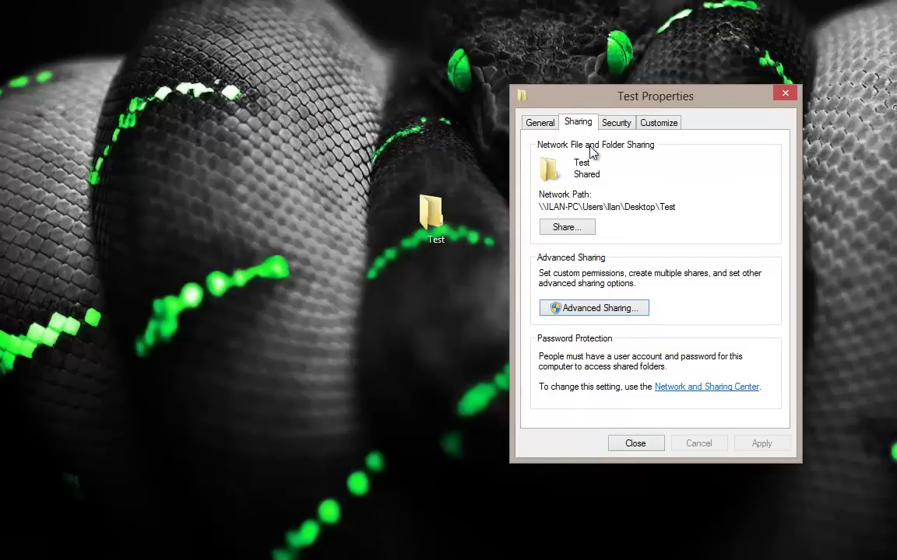
left_click(566, 231)
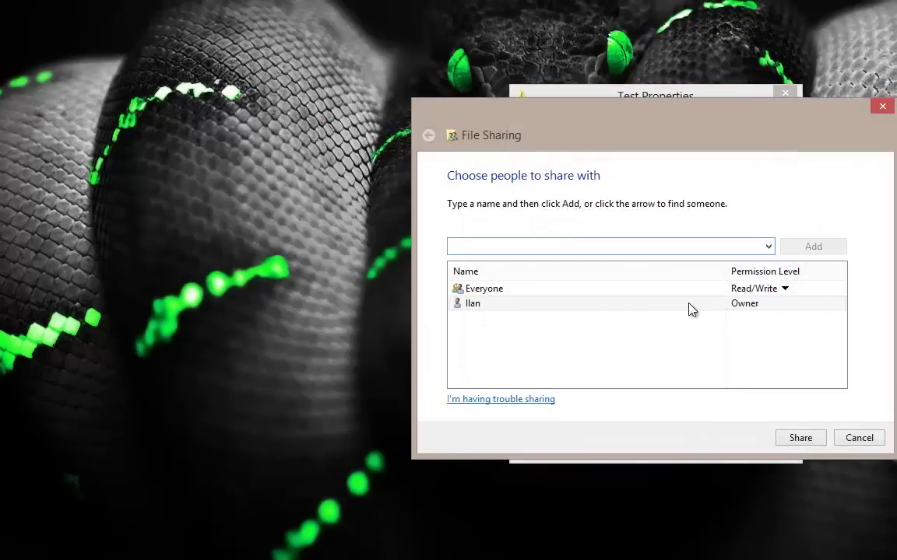
left_click(520, 289)
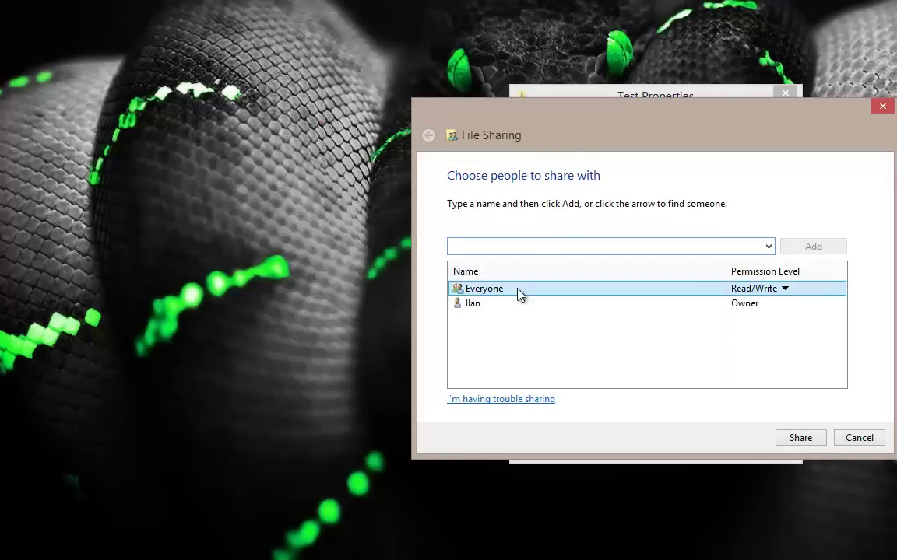
left_click(740, 364)
left_click(858, 438)
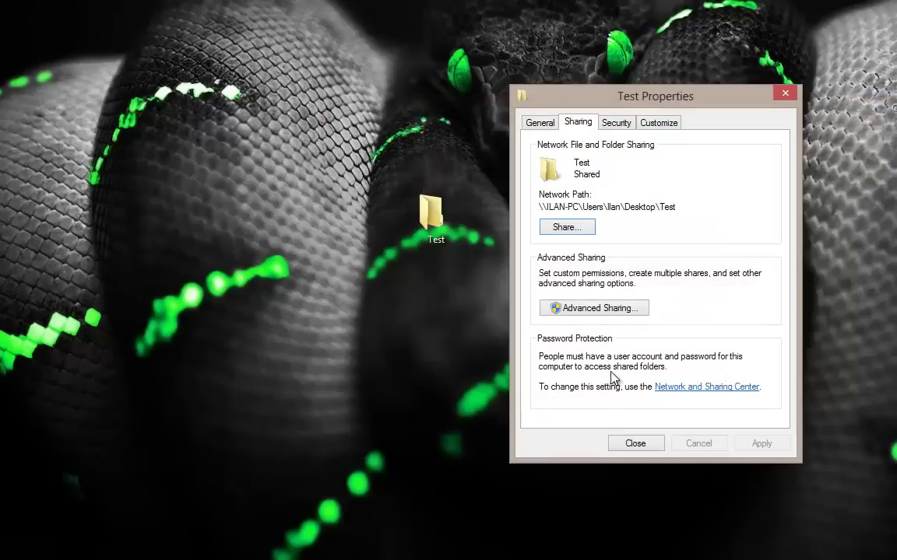
left_click(572, 307)
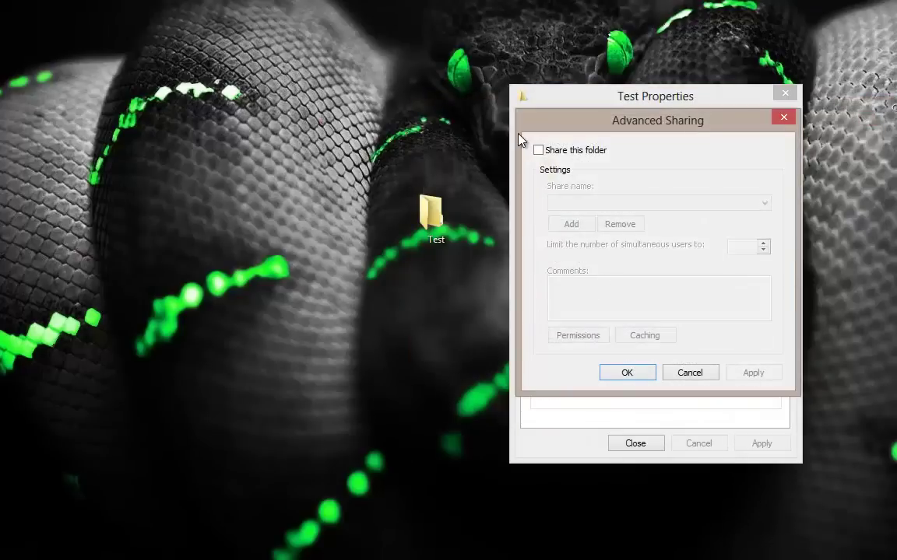
Step: Tick Share this folder, check Everyone's Read share permission, then cancel both dialogs
left_click(574, 149)
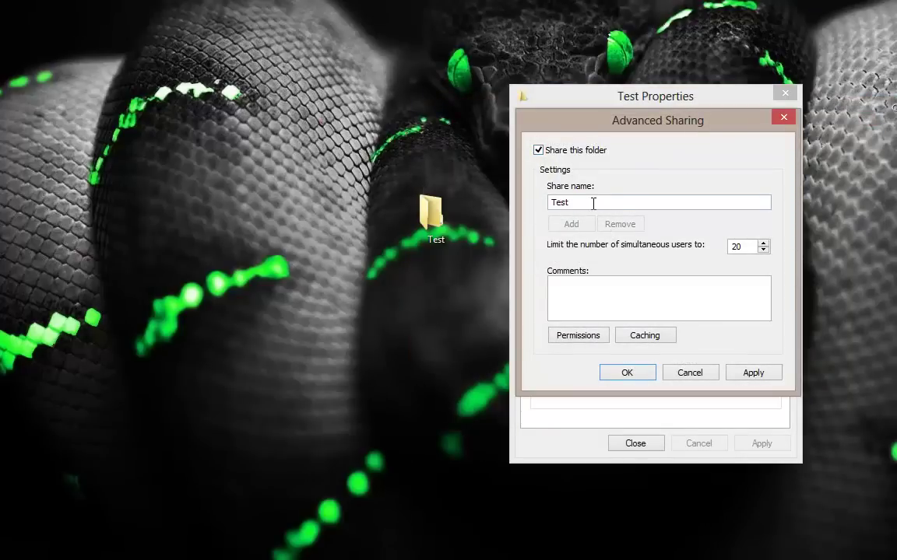
left_click_drag(592, 203, 554, 203)
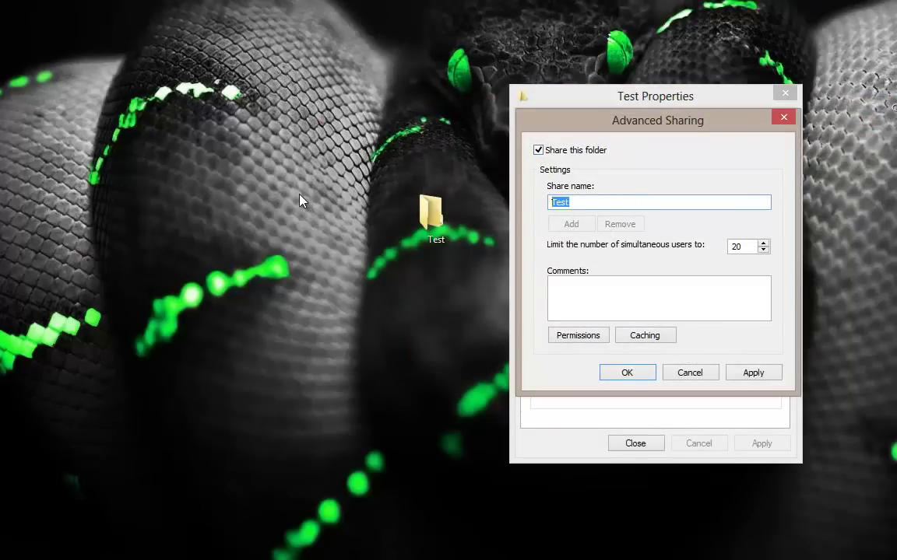
left_click(580, 337)
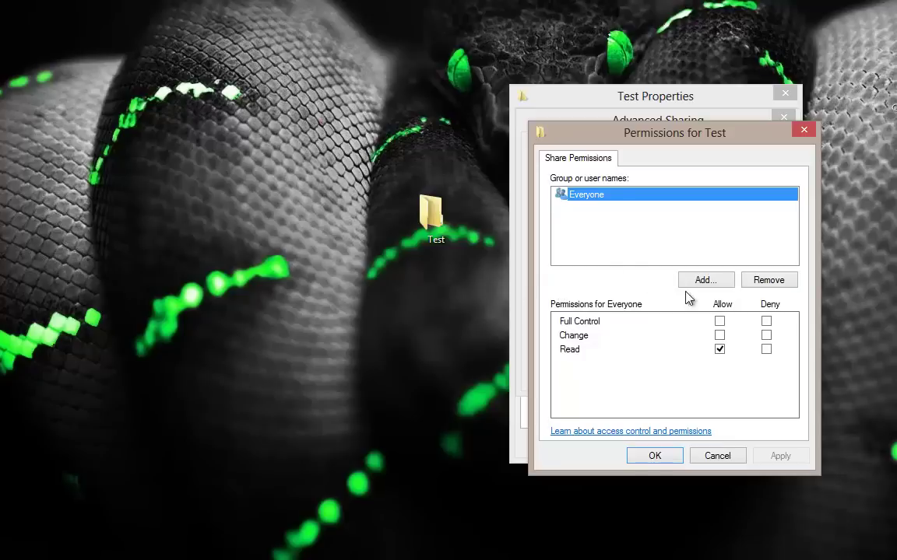
left_click(588, 204)
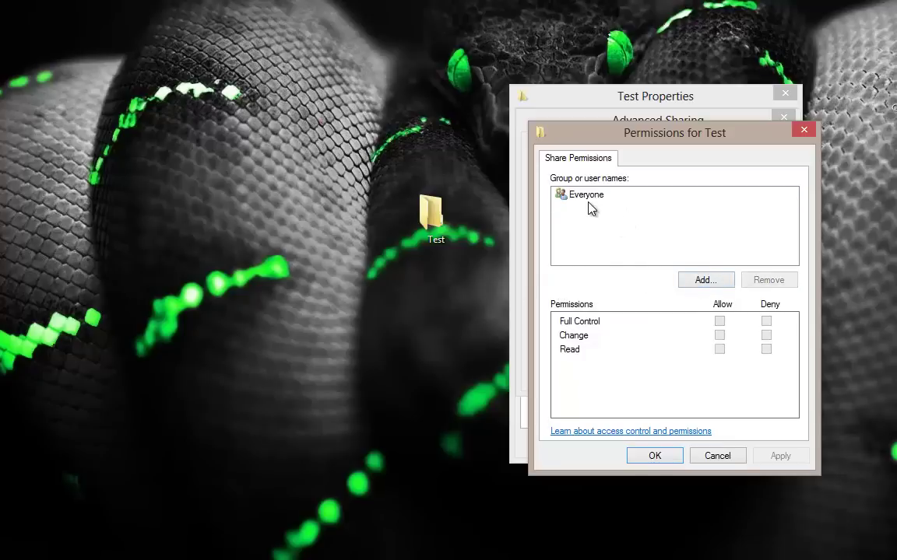
left_click(595, 196)
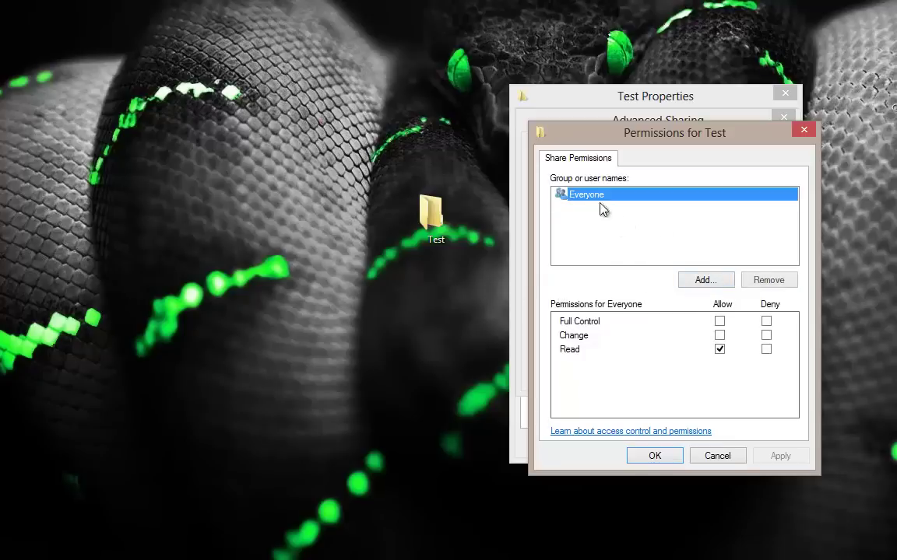
left_click(714, 457)
left_click(684, 375)
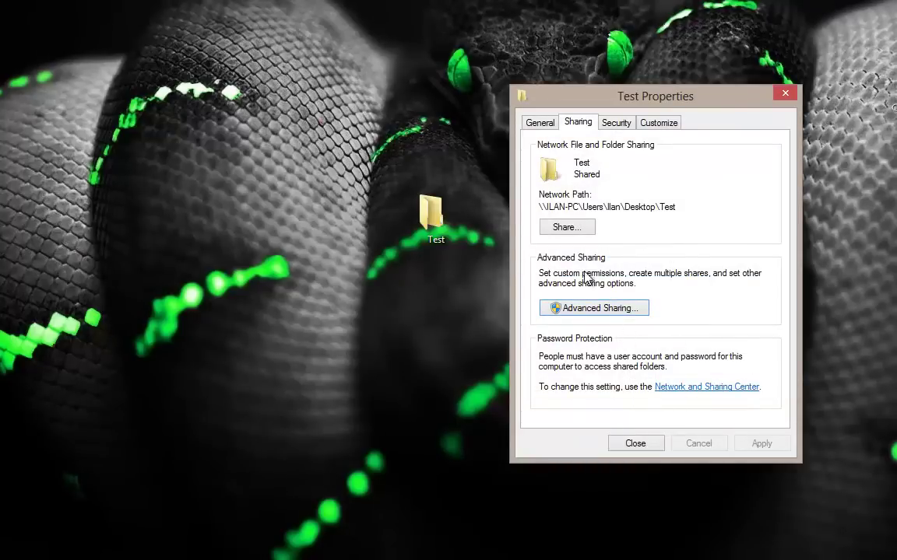
left_click(545, 308)
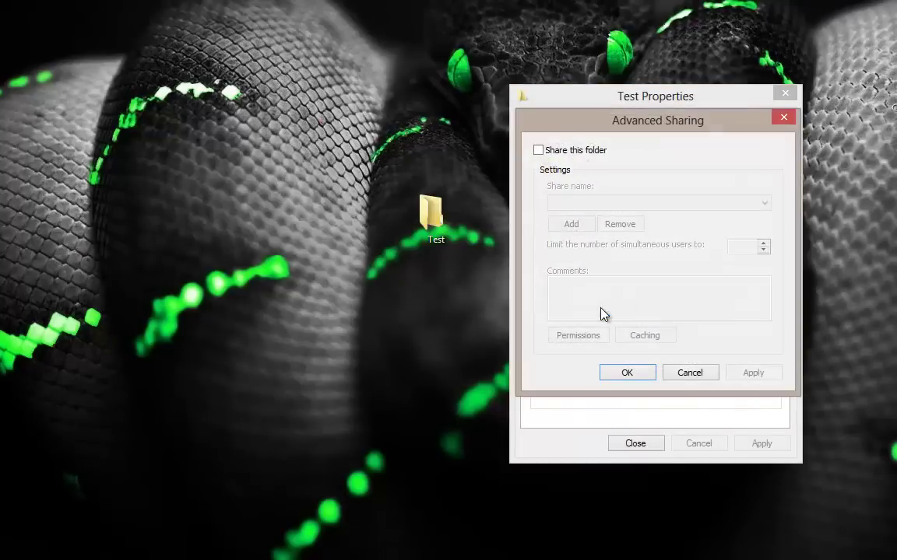
left_click(601, 152)
left_click_drag(668, 201, 267, 196)
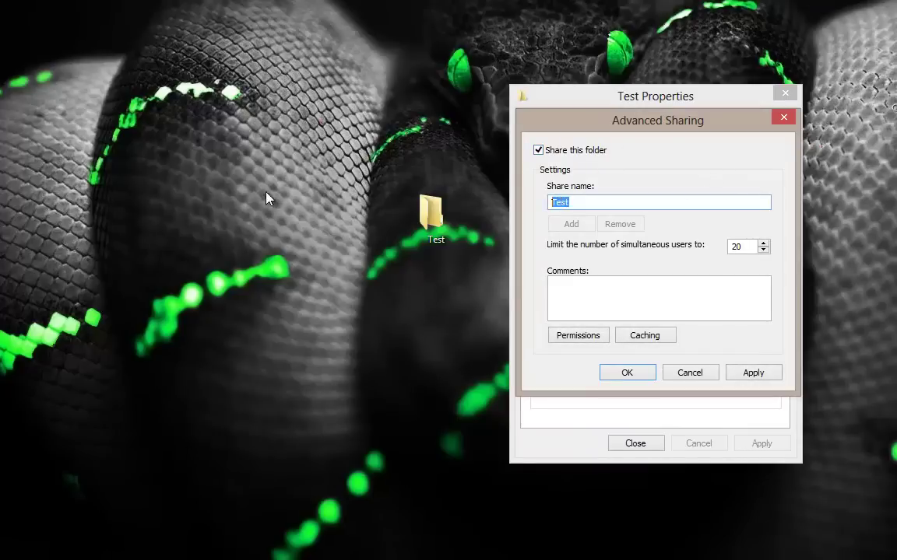
left_click(622, 304)
left_click(595, 334)
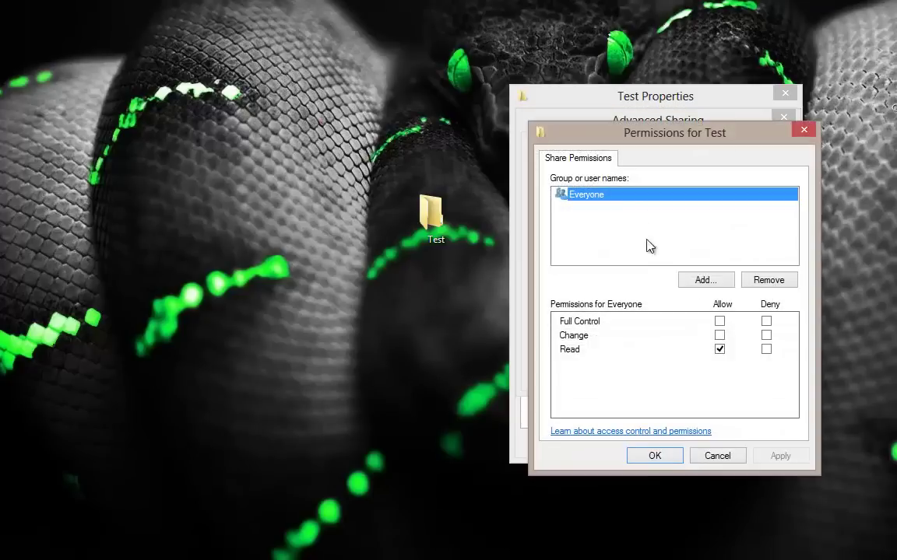
left_click(693, 283)
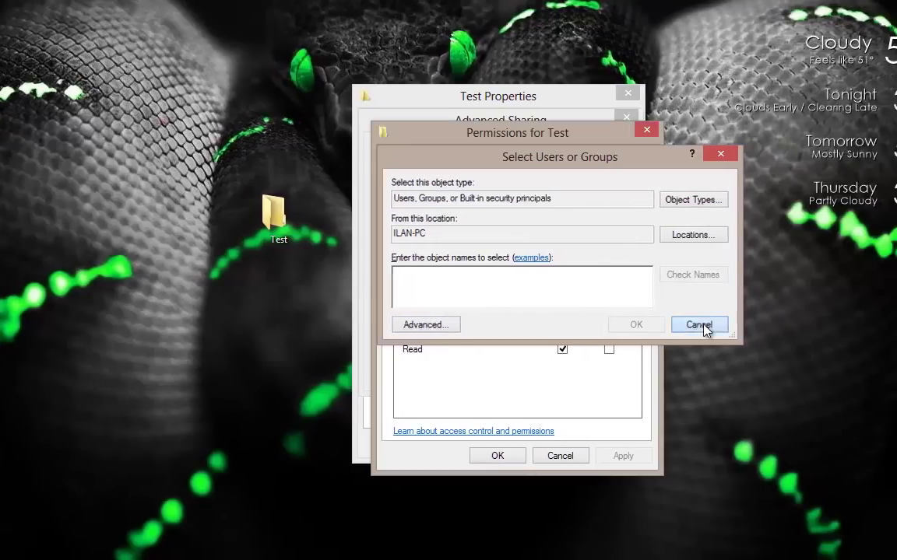
left_click(855, 324)
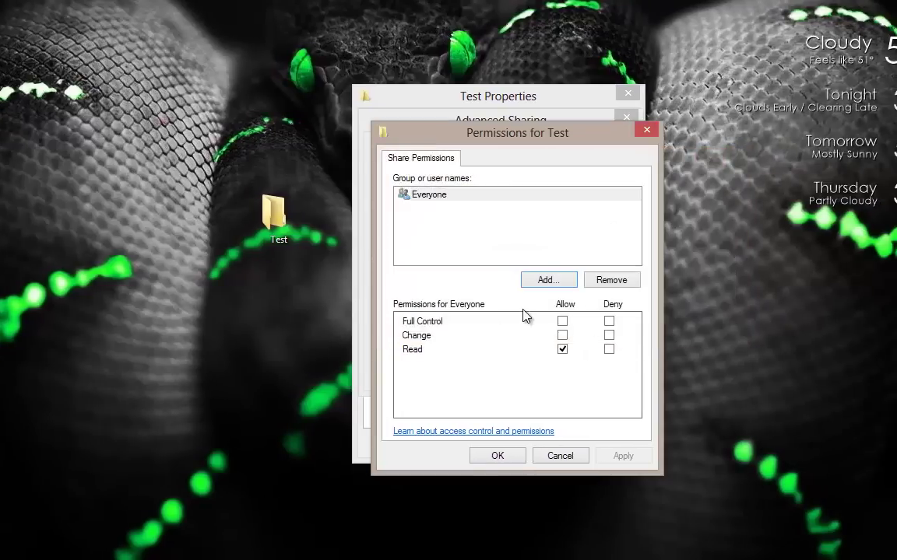
left_click(573, 457)
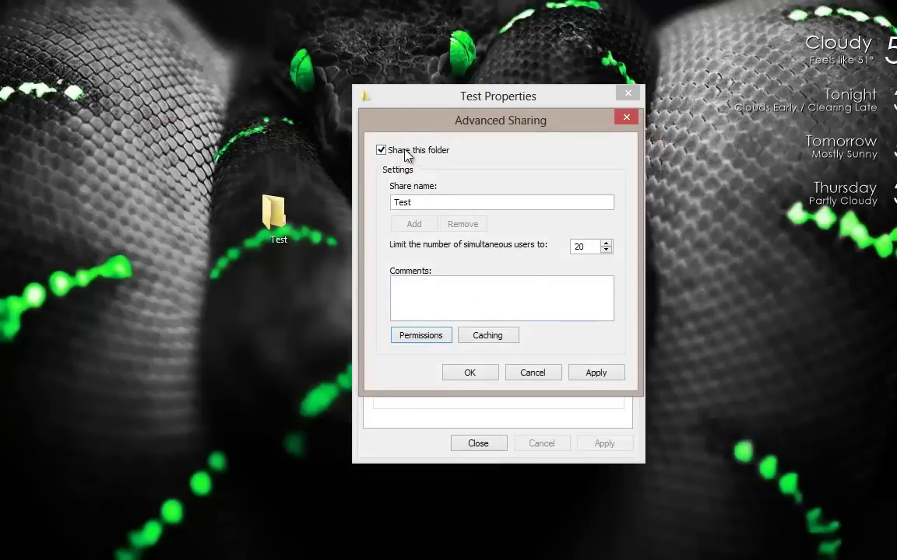
left_click(406, 150)
left_click(536, 377)
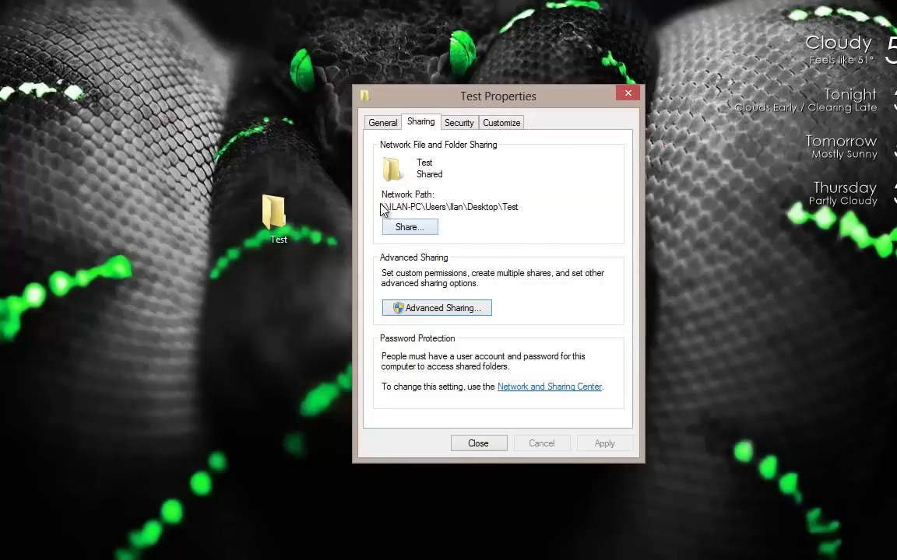
Step: Select the computer and folder parts of the Test network path, then close Properties
left_click_drag(386, 210, 529, 210)
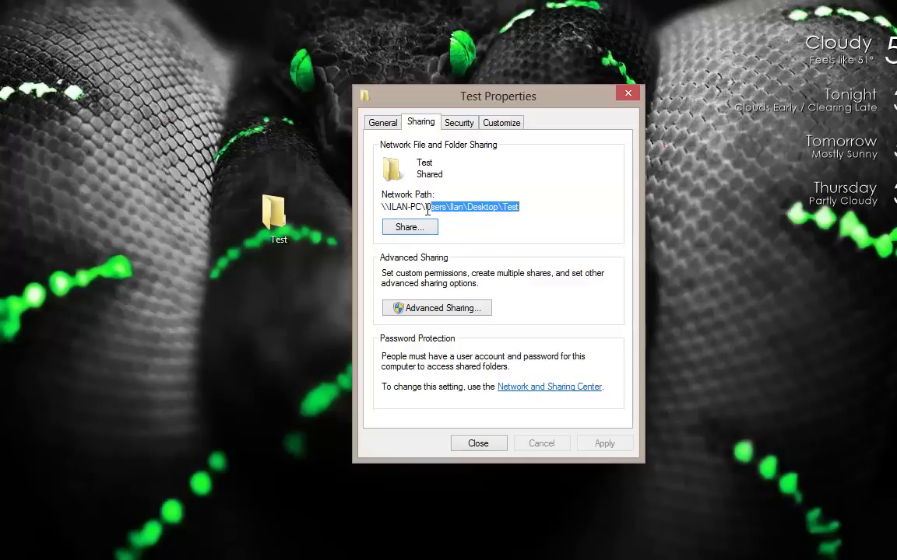
left_click_drag(425, 207, 588, 210)
left_click_drag(425, 207, 291, 206)
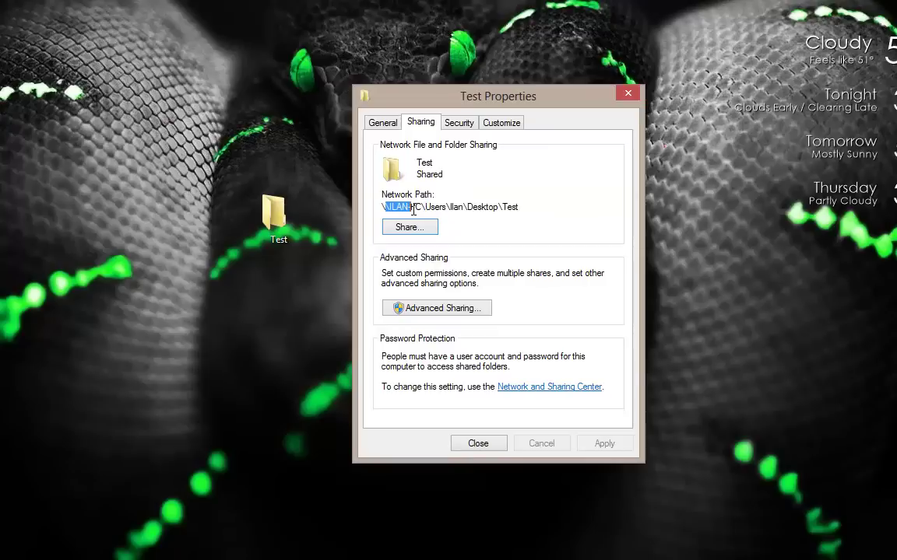
left_click_drag(421, 207, 381, 207)
left_click(493, 445)
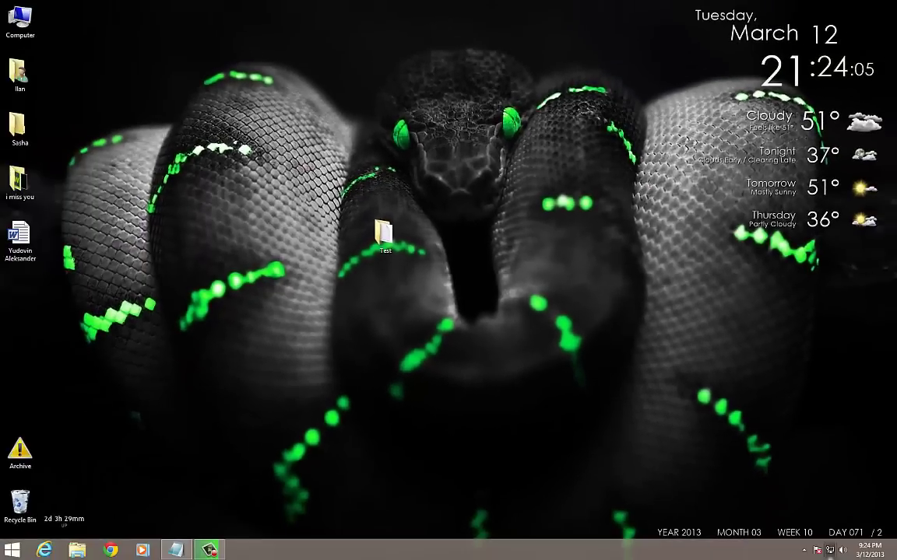
Step: Open Network and Sharing Center from the tray and view the HomeGroup settings
left_click(829, 550)
left_click(585, 497)
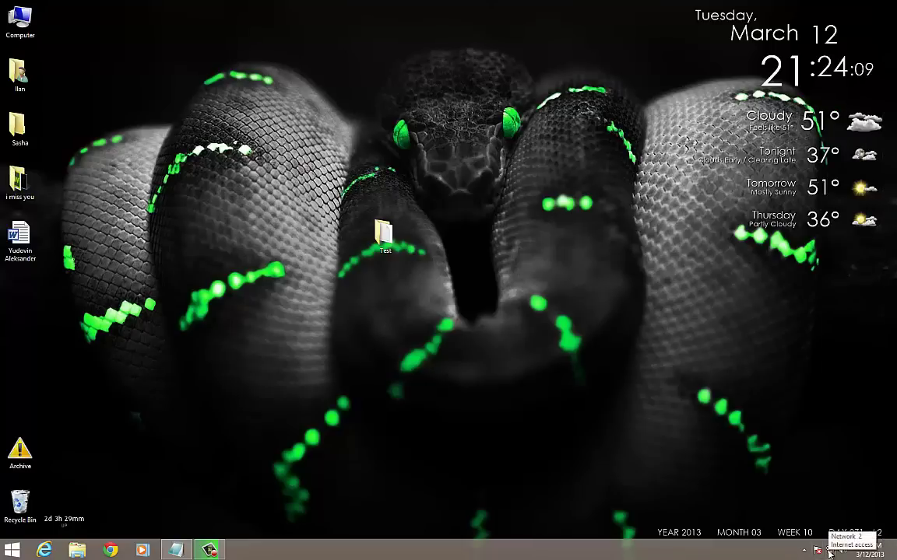
right_click(831, 552)
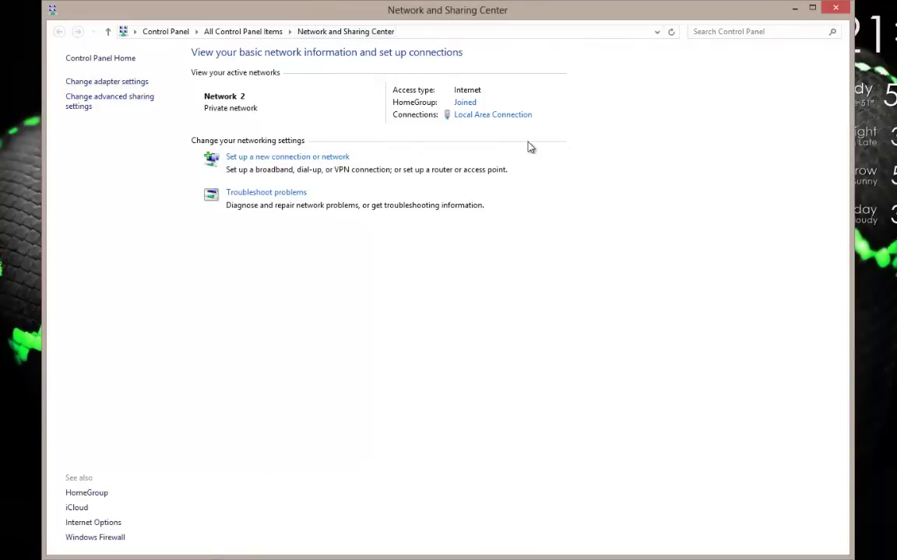
left_click(464, 104)
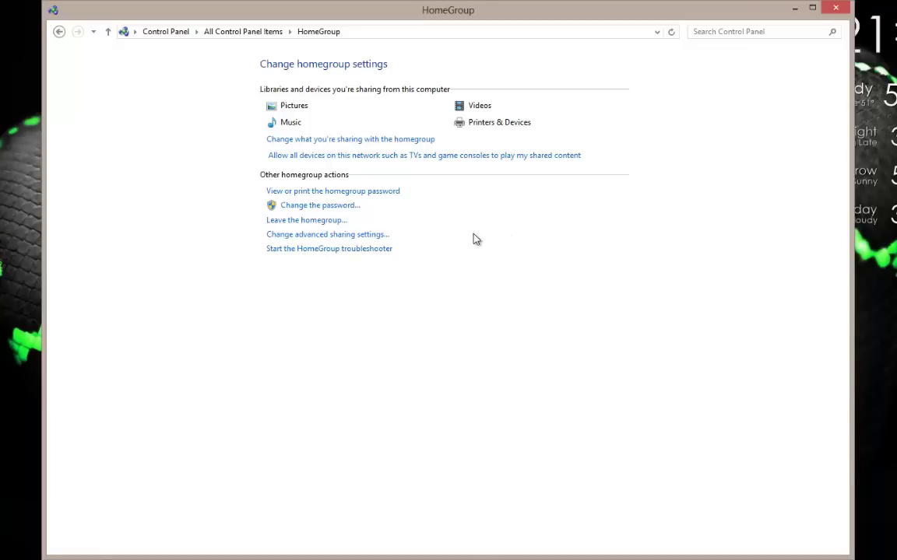
key("alt+Left")
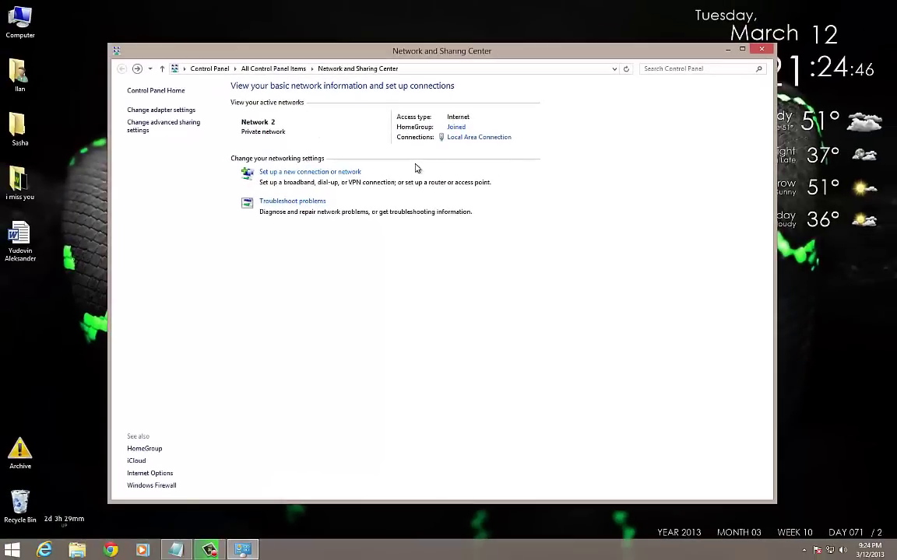
Step: Close Network and Sharing Center and move the Test folder up-left on the desktop
left_click(829, 551)
left_click(545, 389)
left_click(762, 51)
left_click_drag(391, 254, 335, 239)
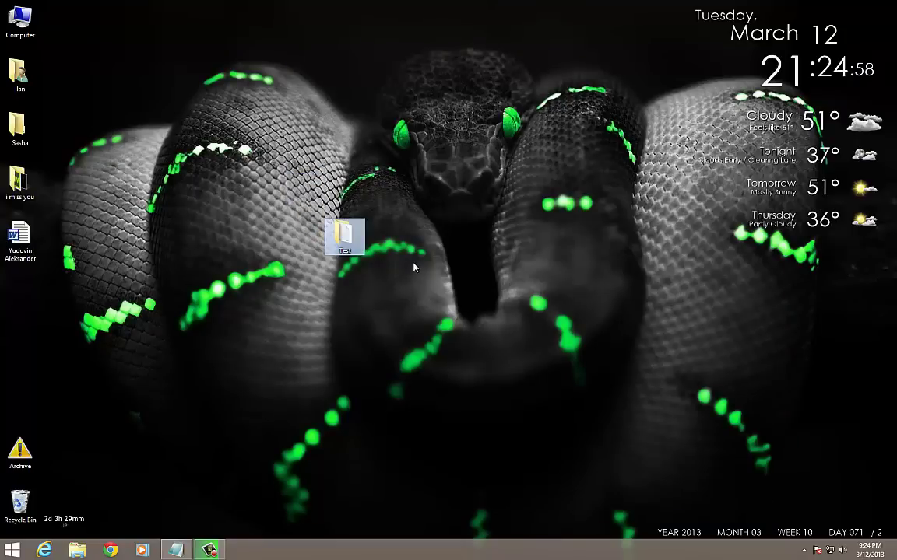
Step: Reopen Test's sharing options, confirm Everyone has Read/Write, then cancel and close Properties
right_click(344, 248)
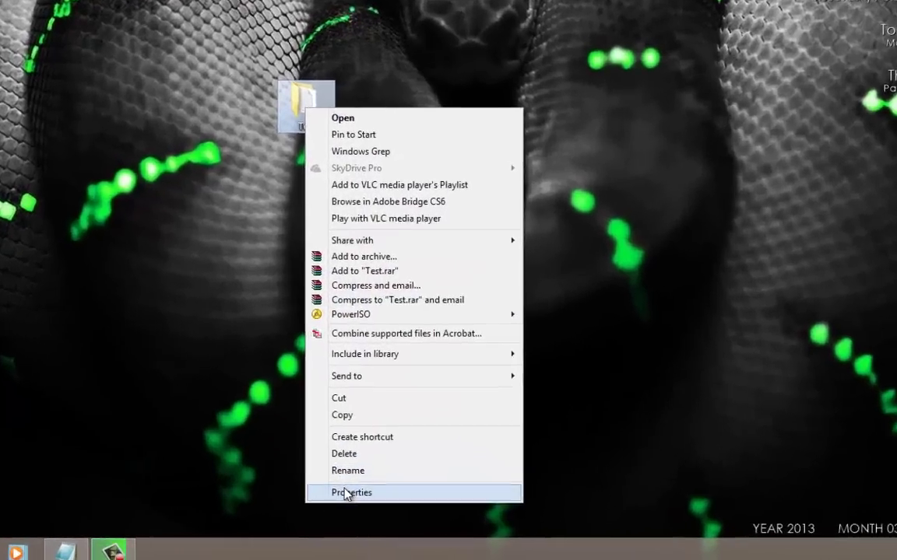
left_click(372, 507)
left_click(371, 139)
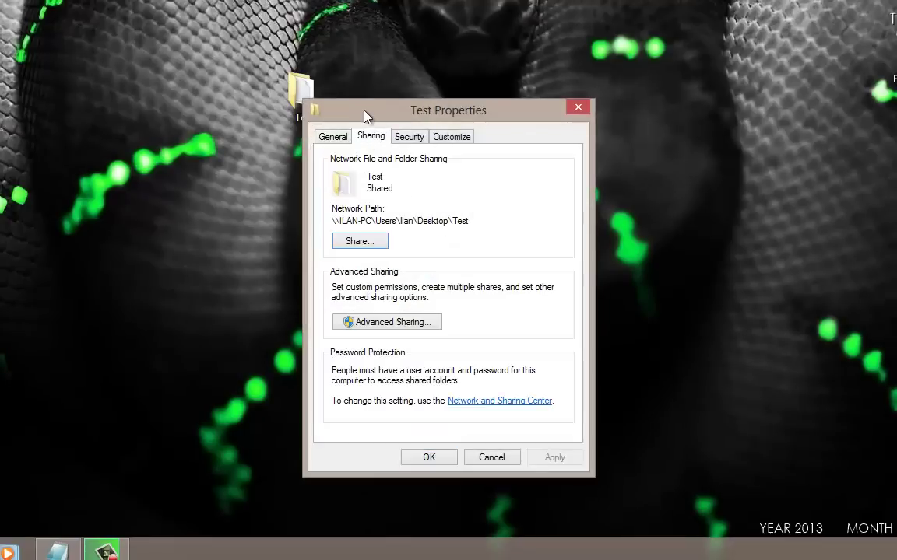
left_click(354, 246)
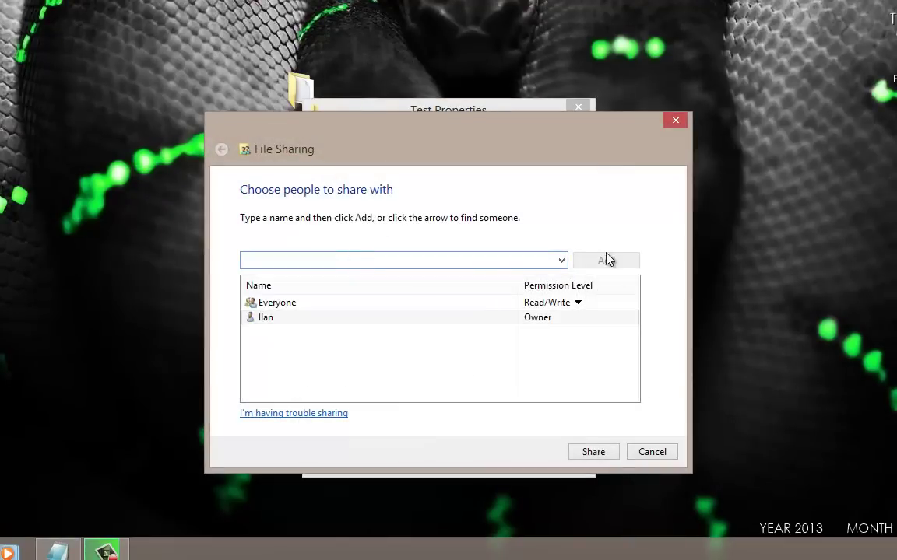
left_click(561, 260)
left_click(312, 288)
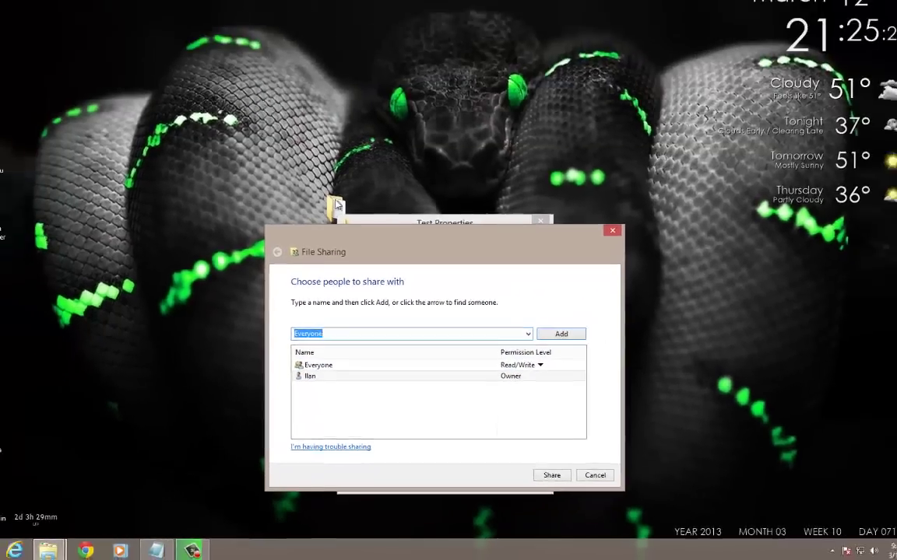
left_click_drag(289, 87, 230, 18)
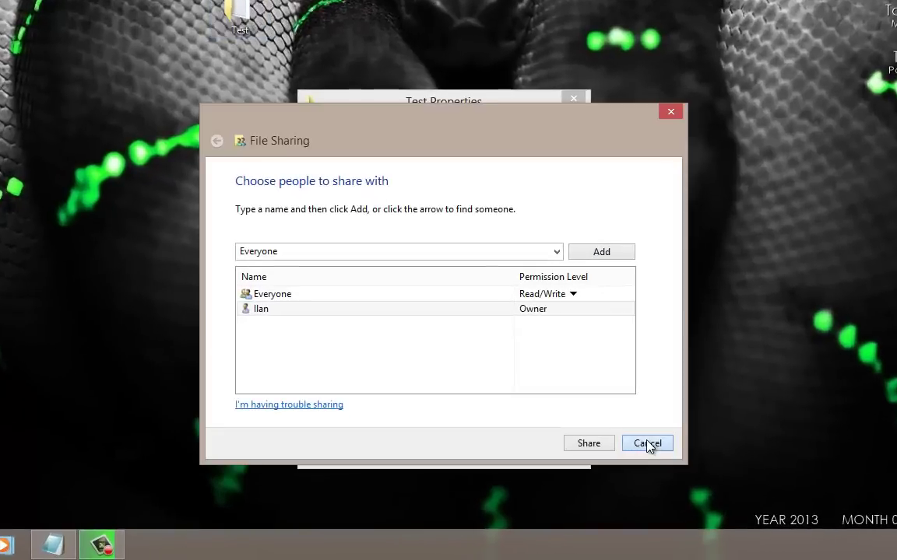
left_click(648, 443)
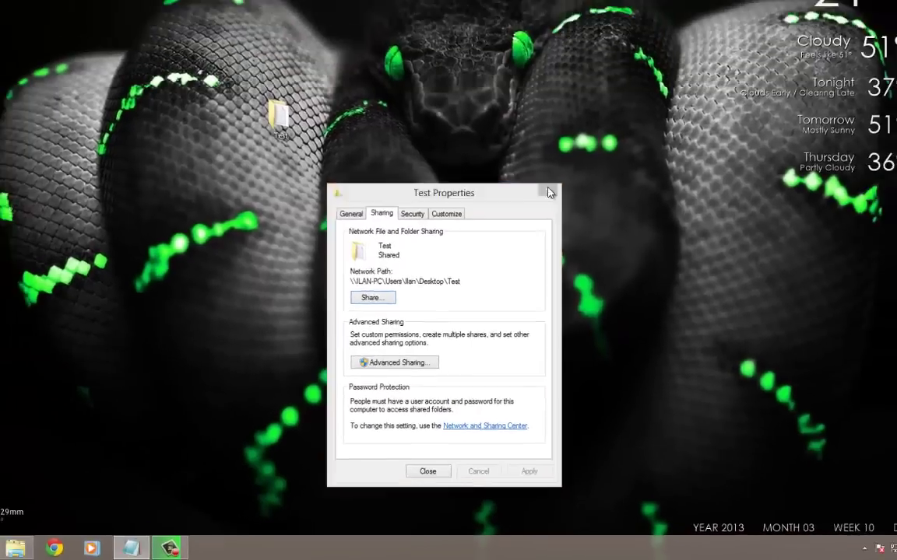
left_click(549, 193)
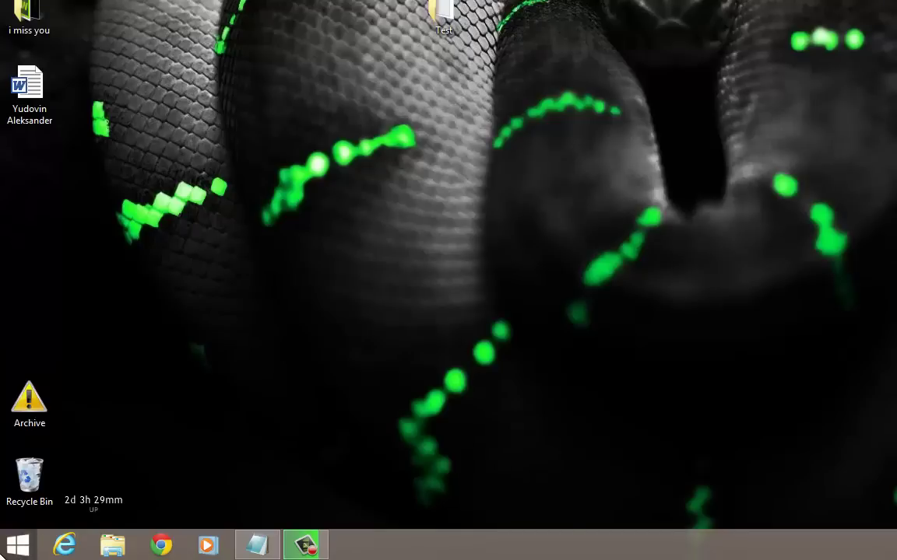
left_click(19, 545)
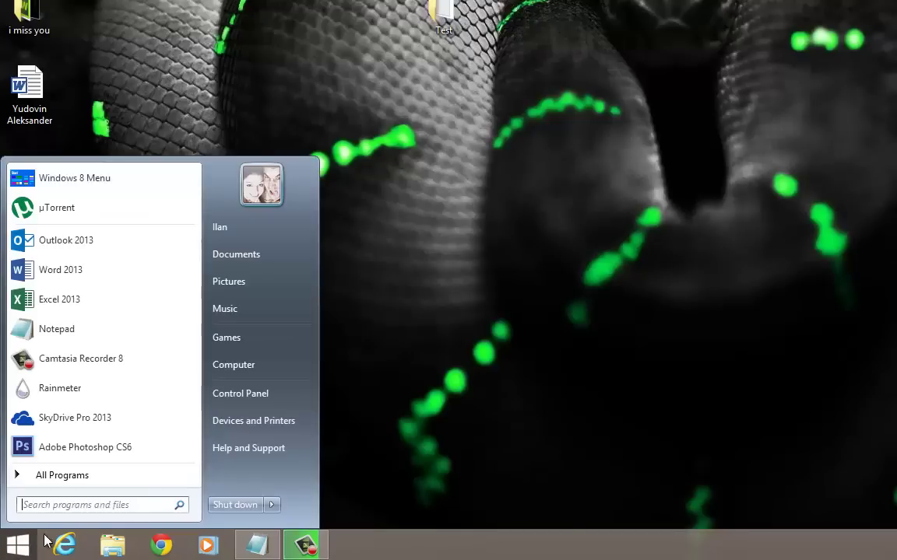
type("\\\\")
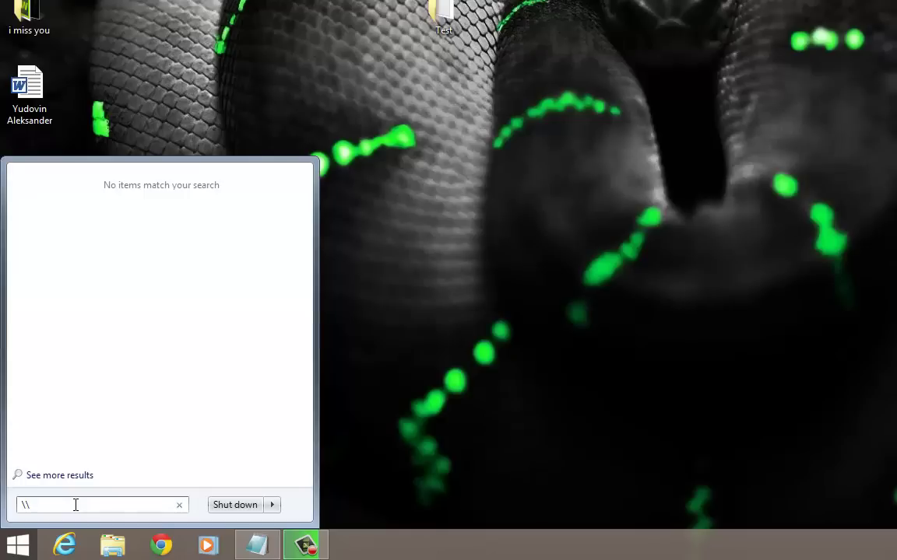
type("ilan-pc")
type("\\")
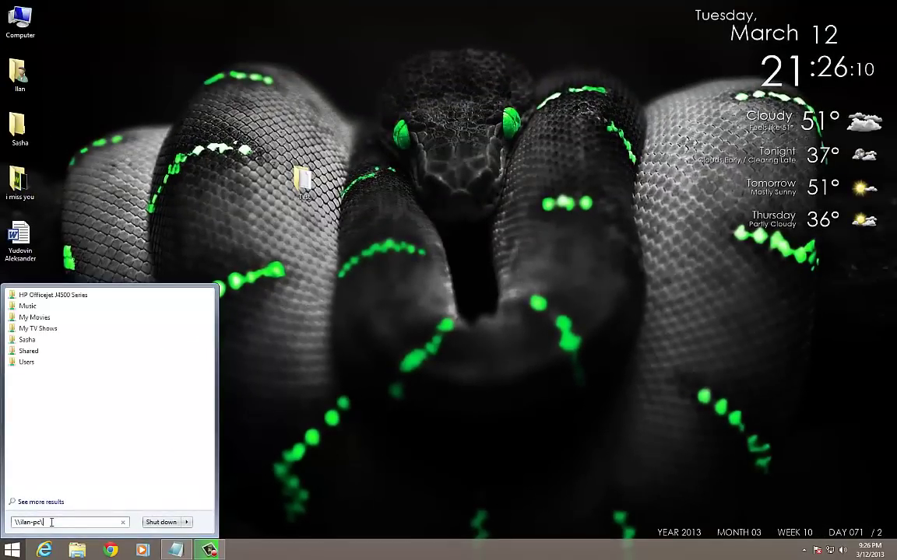
Step: Close the Start search, then select the Test folder and delete it to the Recycle Bin
left_click(263, 270)
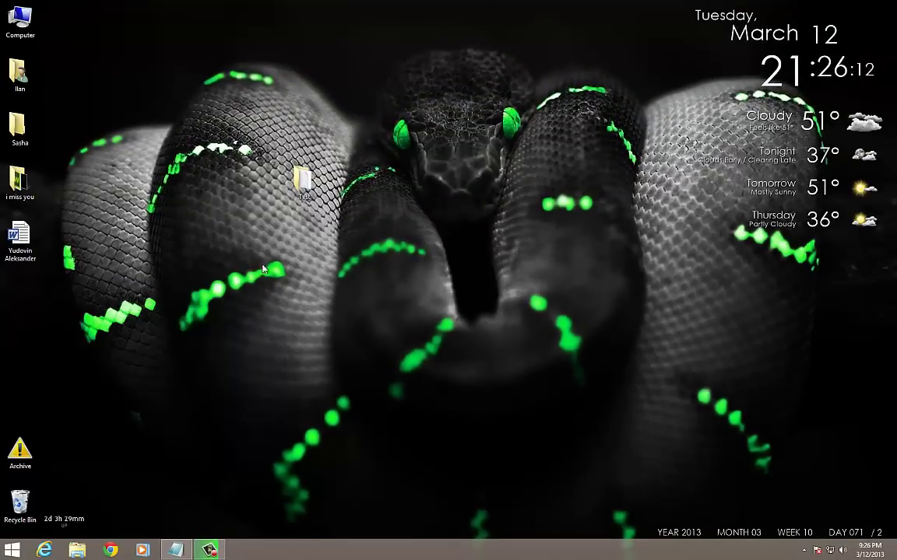
left_click_drag(231, 136, 319, 201)
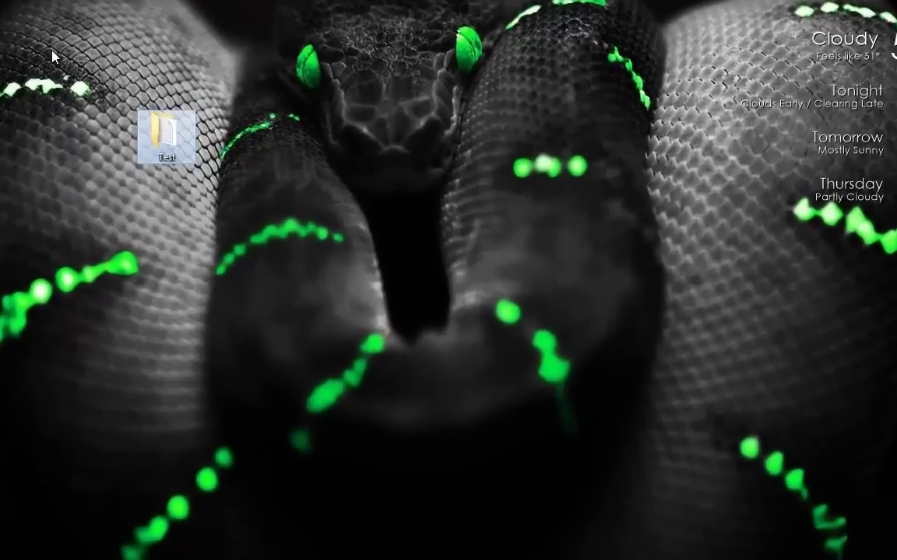
left_click_drag(72, 69, 288, 203)
left_click_drag(291, 285, 101, 66)
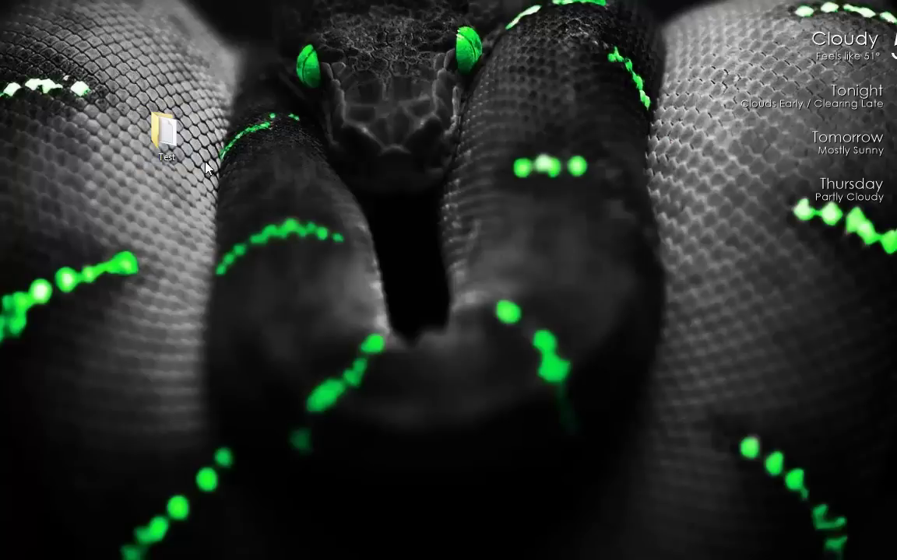
key("Delete")
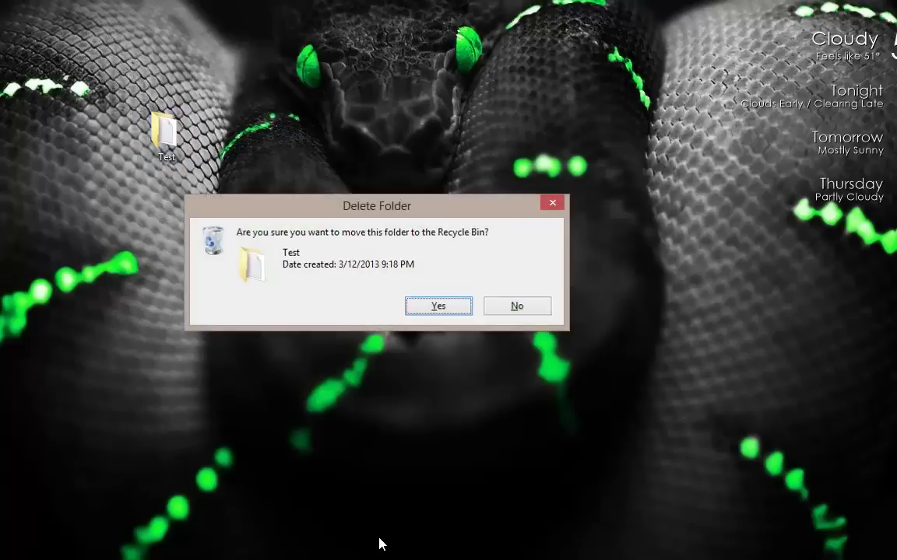
key("Return")
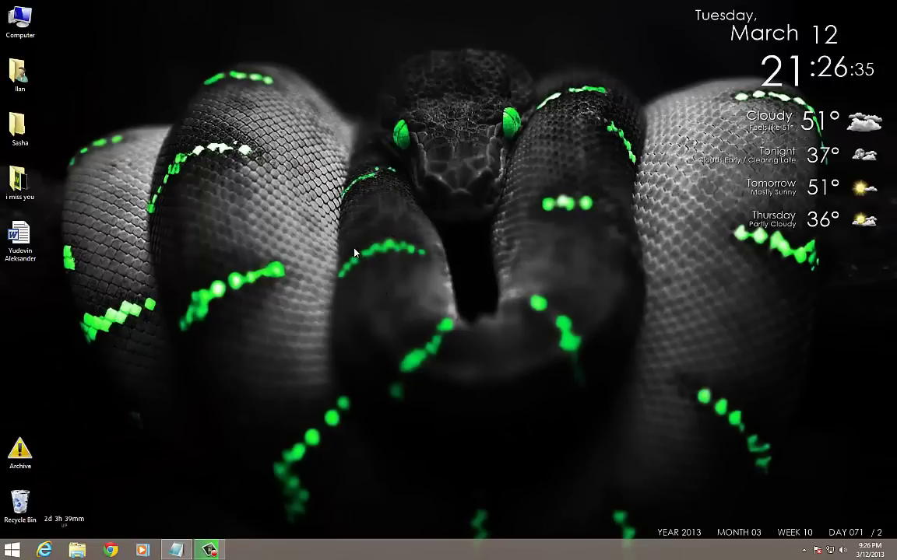
Step: Open Computer from the Start menu to list drives C:, E:, the DVD RW drive and network locations
key("super")
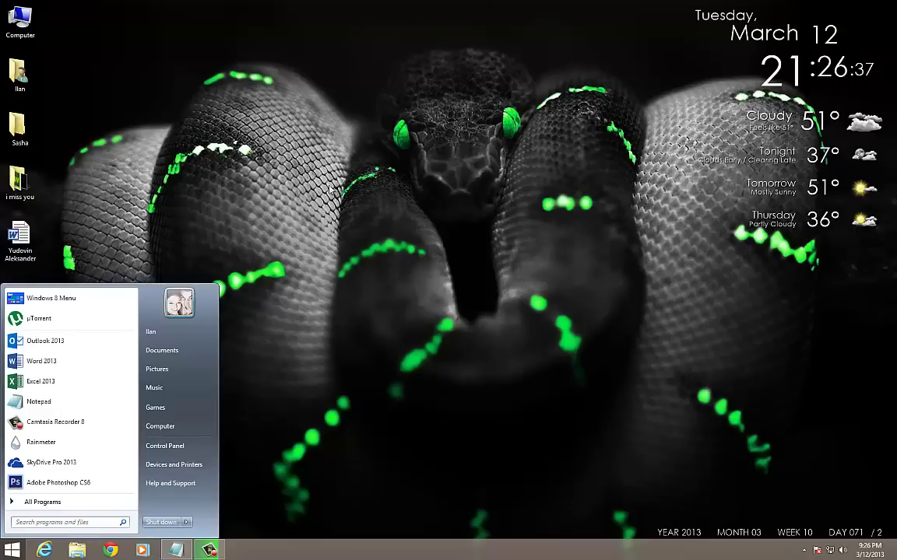
key("super")
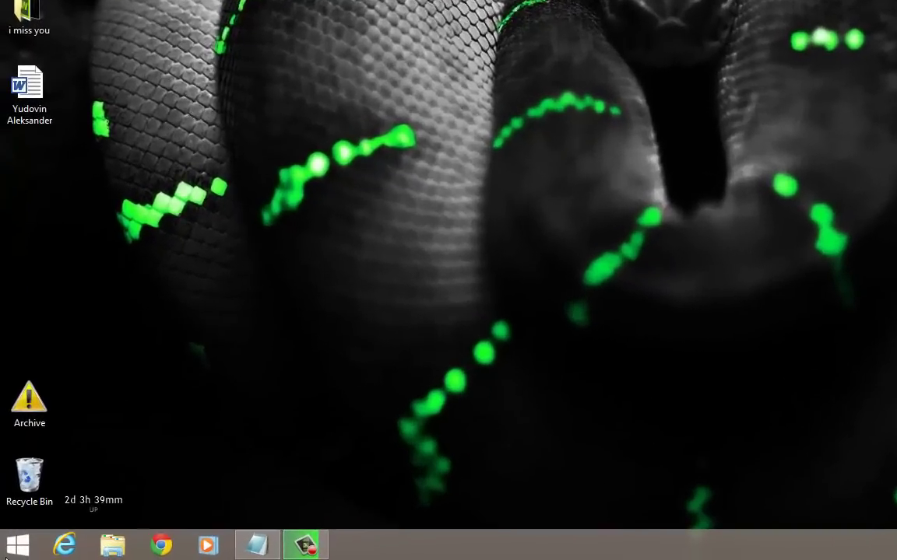
left_click(6, 554)
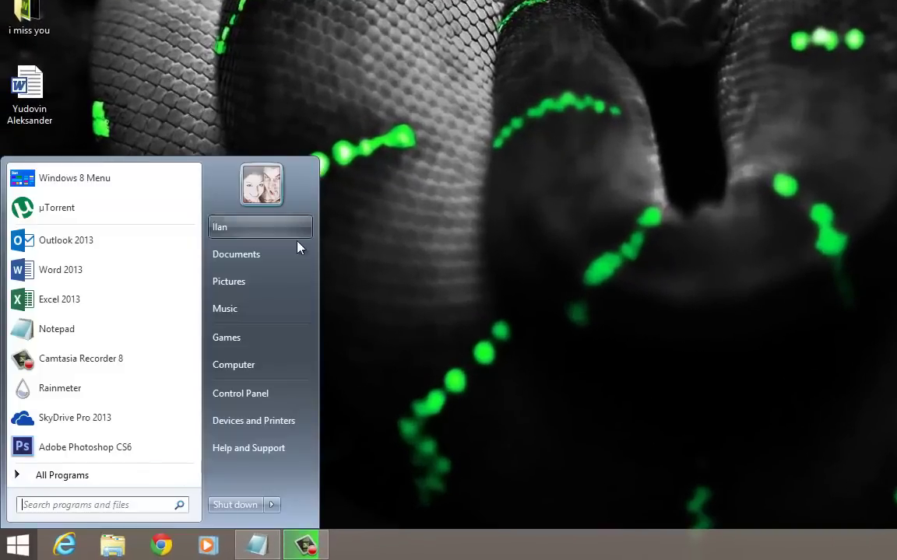
left_click(595, 40)
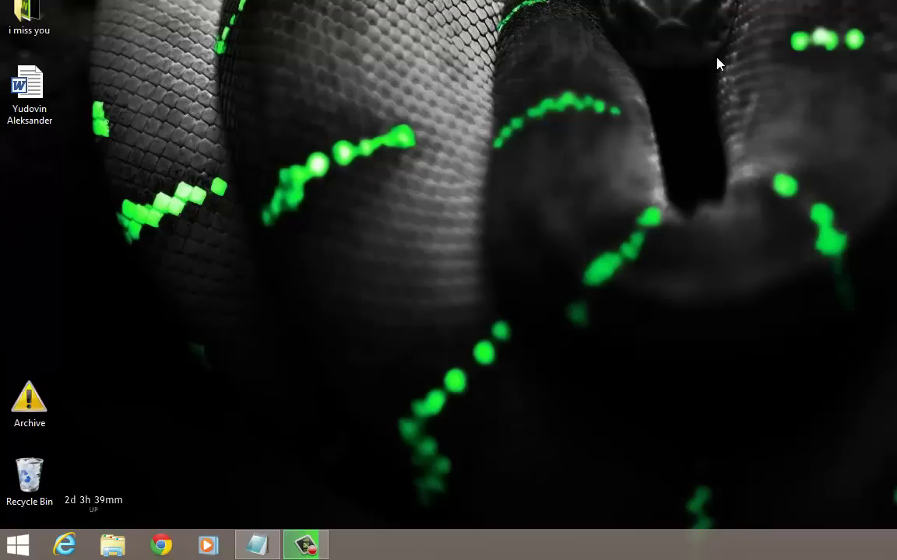
left_click(8, 545)
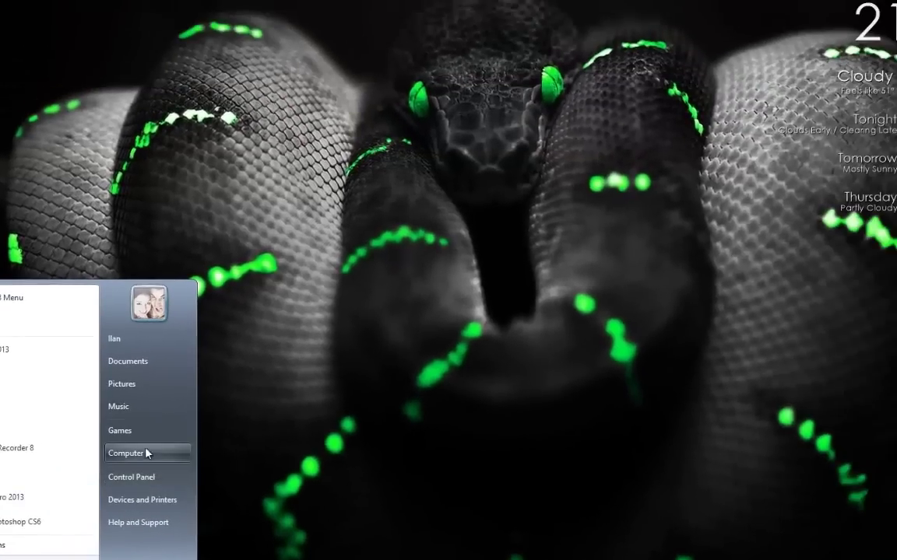
left_click(150, 432)
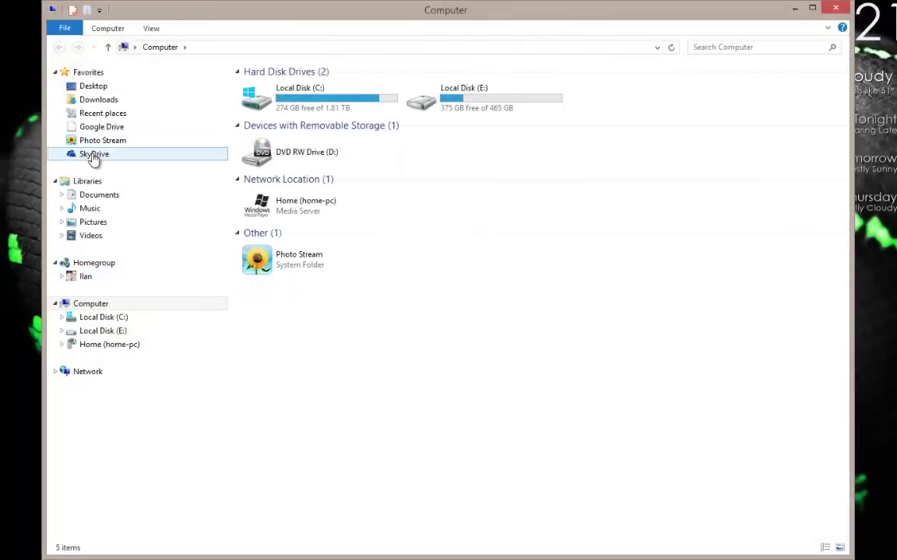
Step: Browse the 14 synced SkyDrive folders and open Sample, which holds Book1 and test
left_click(92, 156)
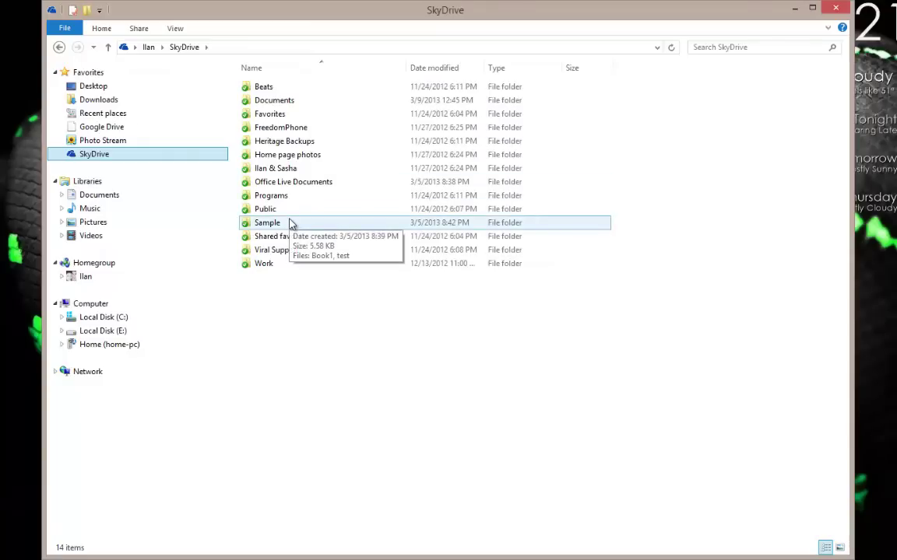
left_click_drag(506, 309, 262, 78)
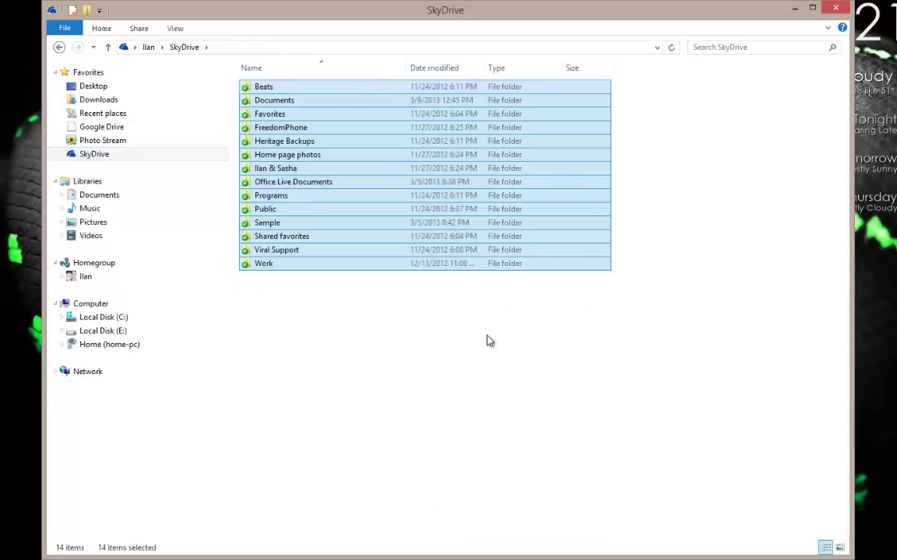
left_click(397, 296)
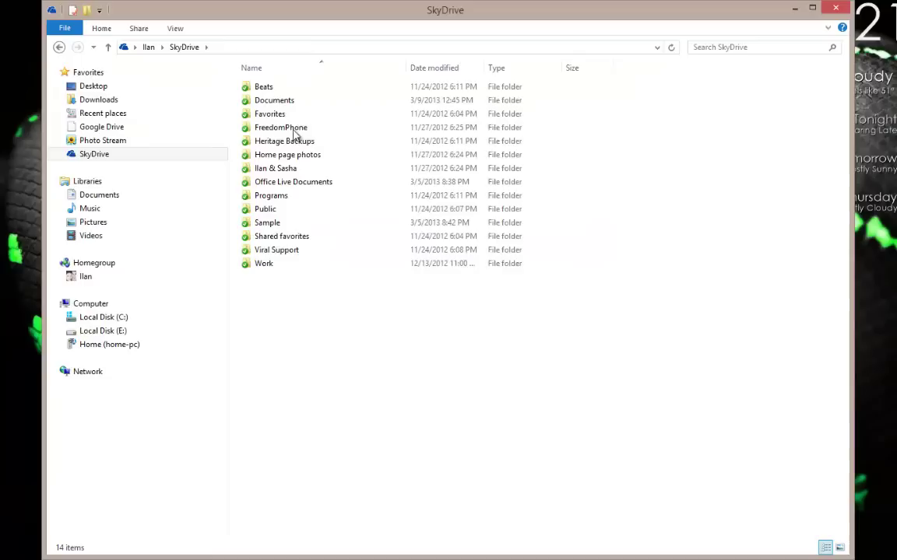
left_click(265, 155)
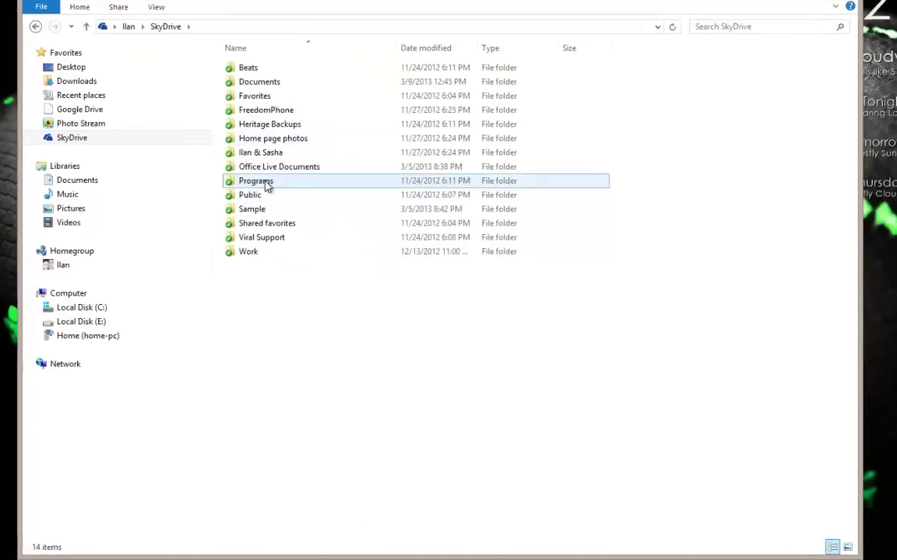
right_click(242, 272)
left_click(179, 230)
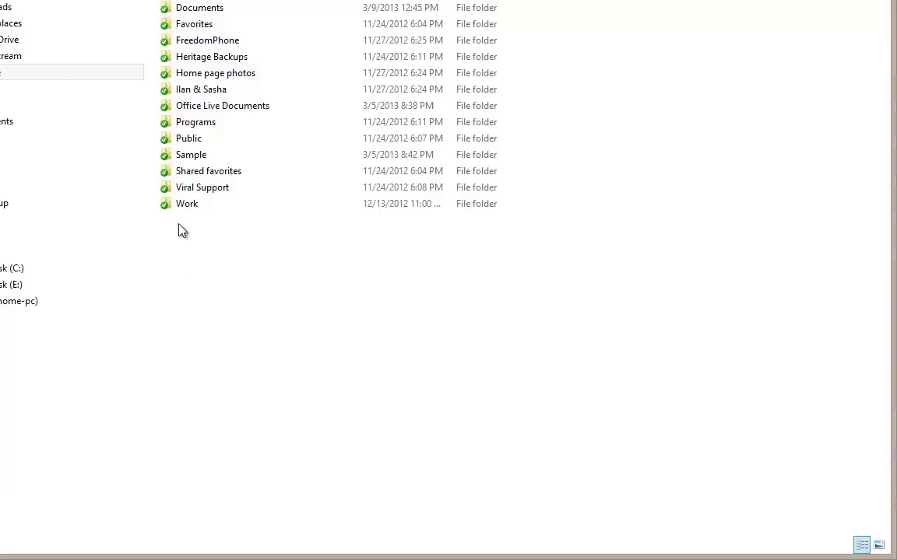
left_click(246, 189)
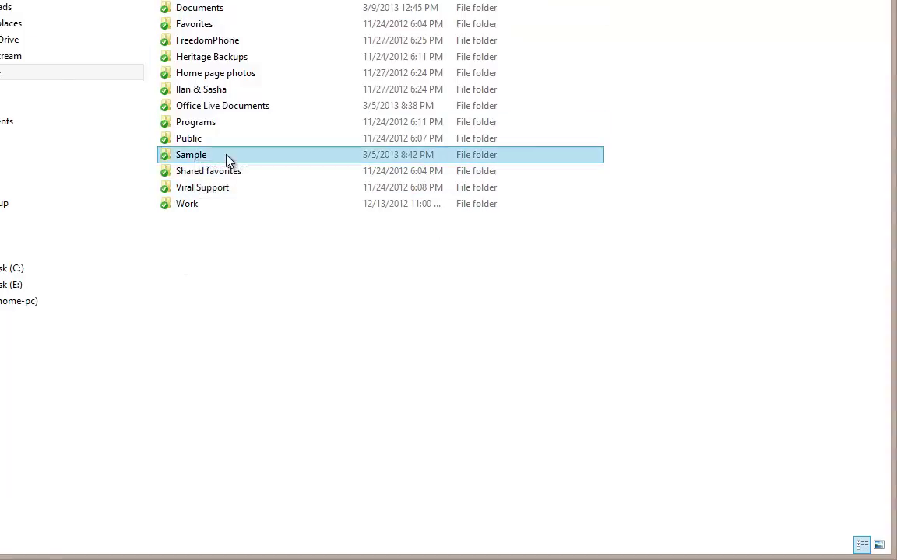
double_click(224, 155)
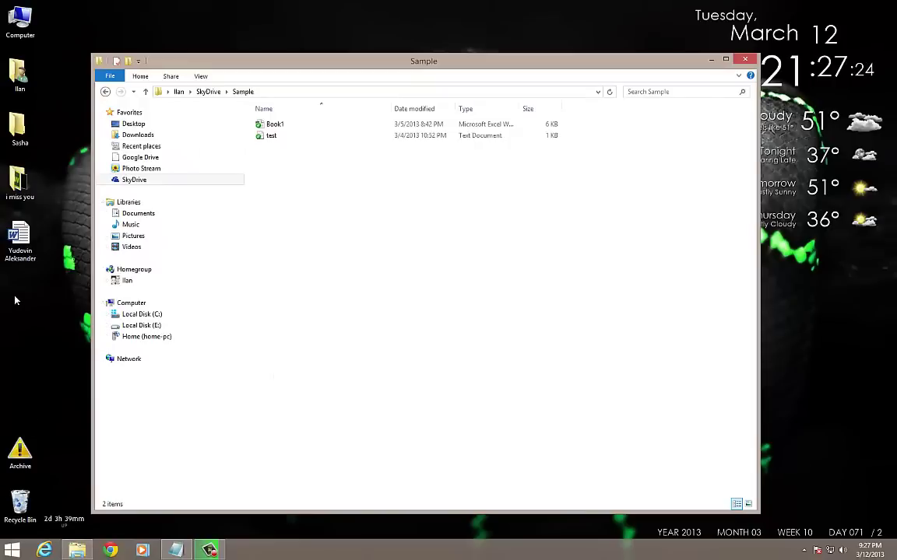
Step: Move the Word résumé from the desktop into Sample and share it through SkyDrive
left_click(18, 237)
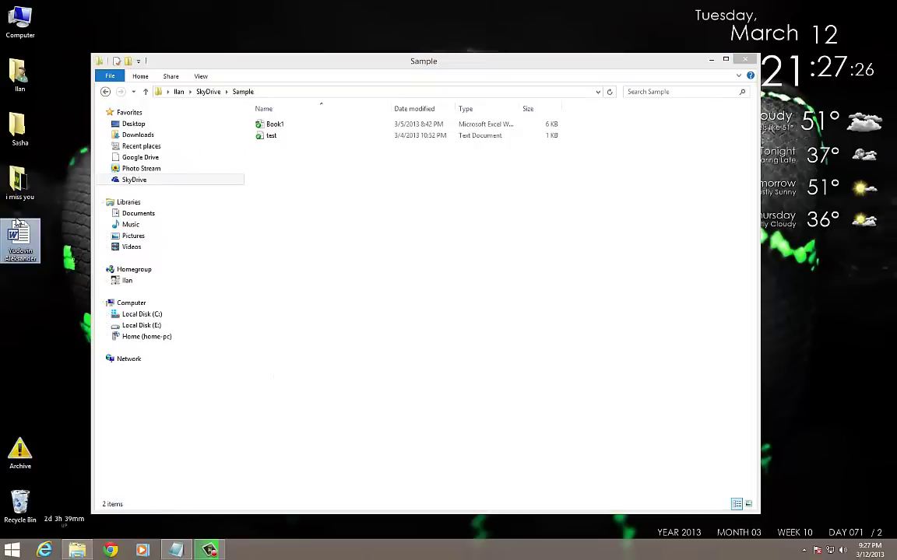
left_click_drag(17, 237, 323, 225)
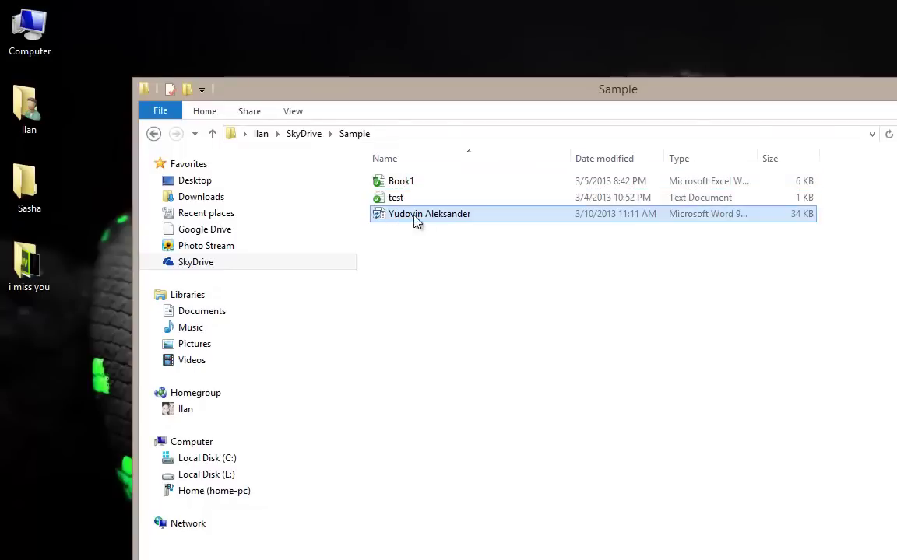
right_click(428, 221)
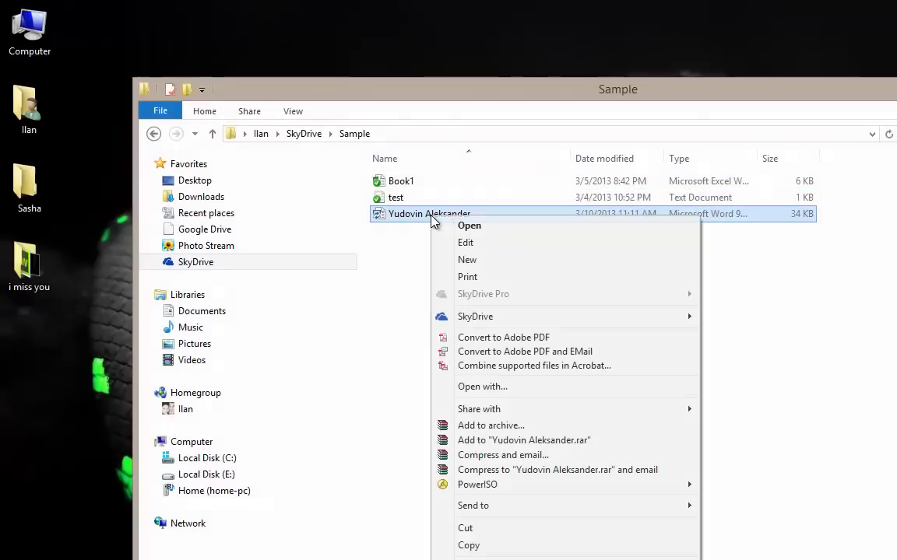
mouse_move(516, 317)
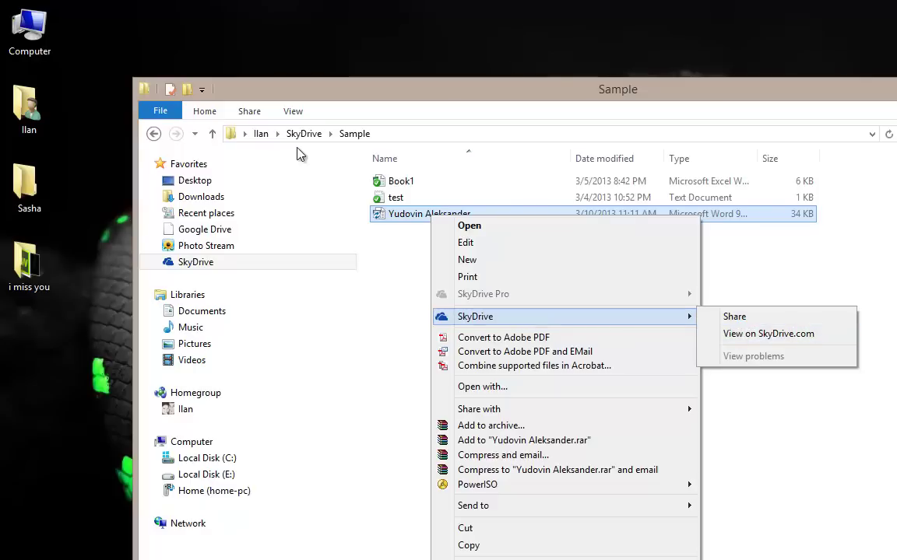
left_click(413, 217)
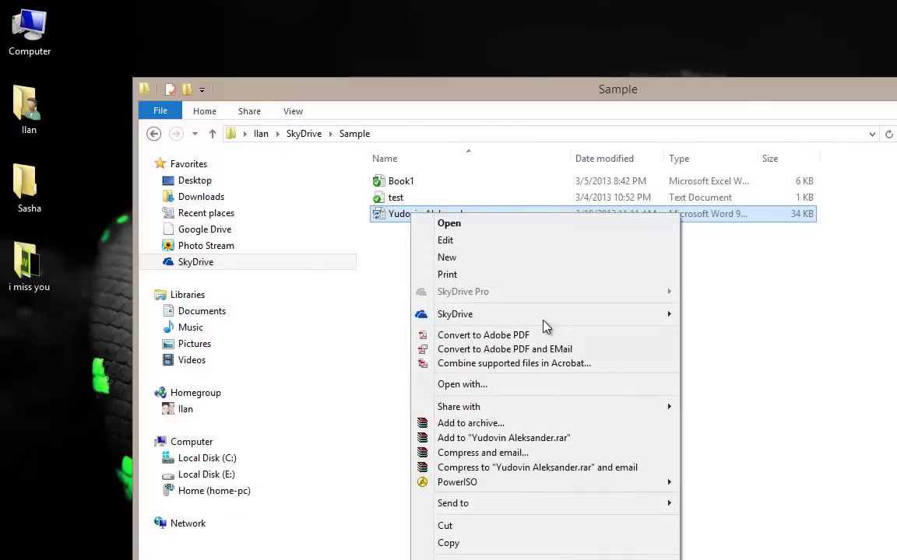
mouse_move(542, 326)
left_click(716, 324)
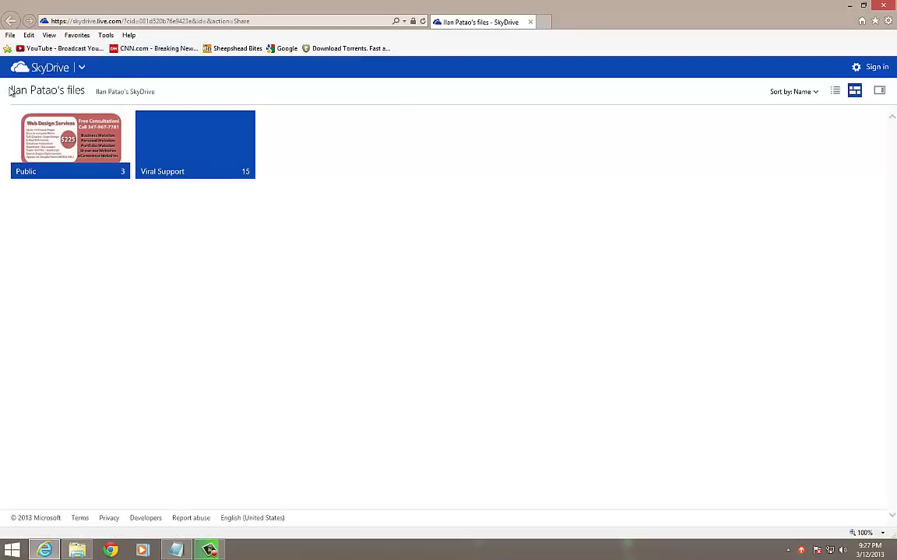
Step: Trim the browser address to the bare skydrive.live.com site and load it
left_click(37, 70)
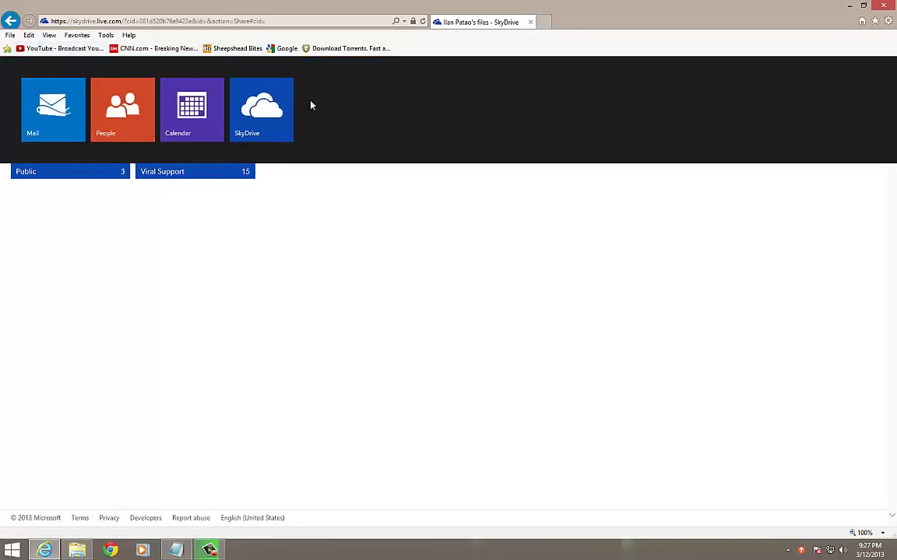
left_click(146, 234)
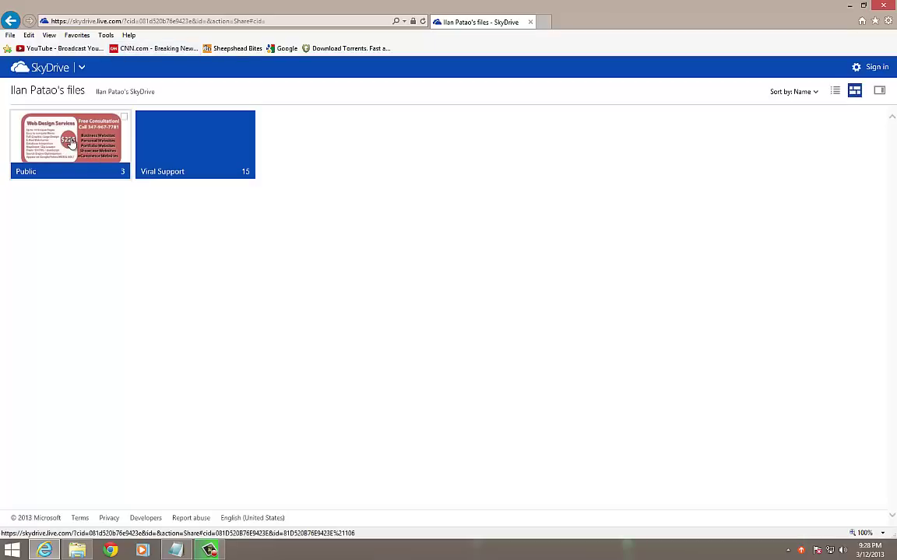
left_click(122, 22)
left_click(123, 22)
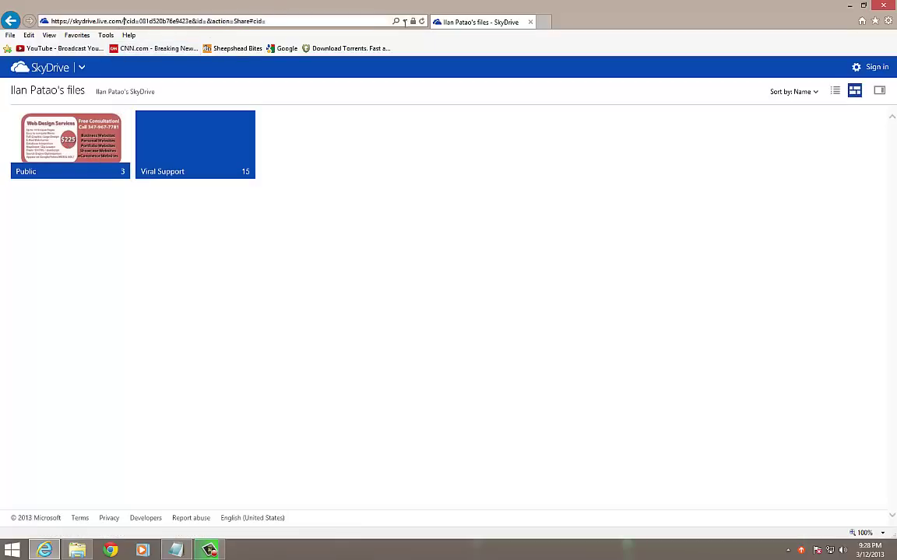
key("shift+End")
key("Delete")
key("Return")
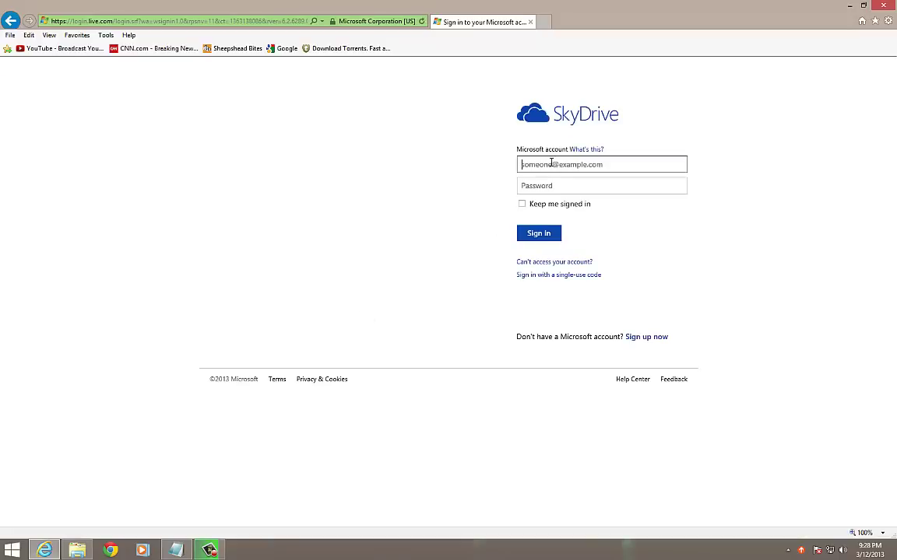
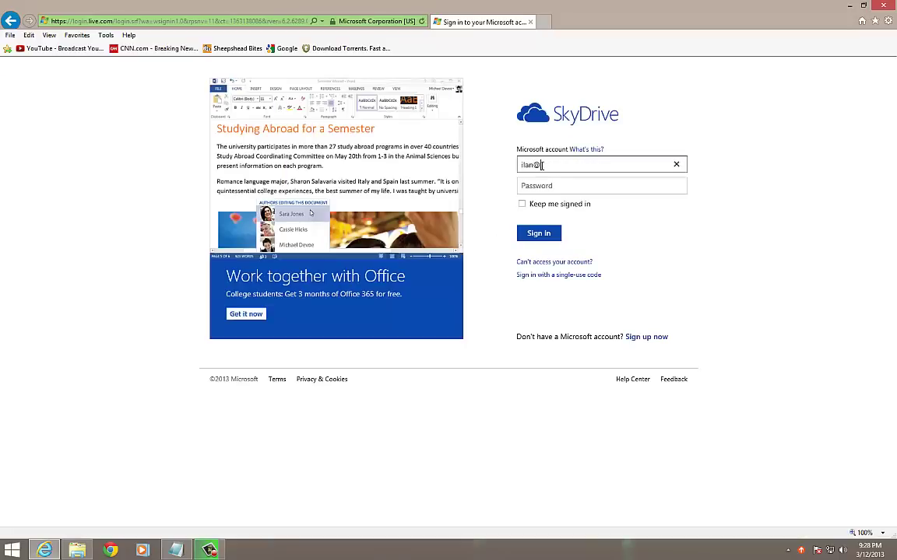
Step: Sign in with the Microsoft account's e-mail address and password
key("Tab")
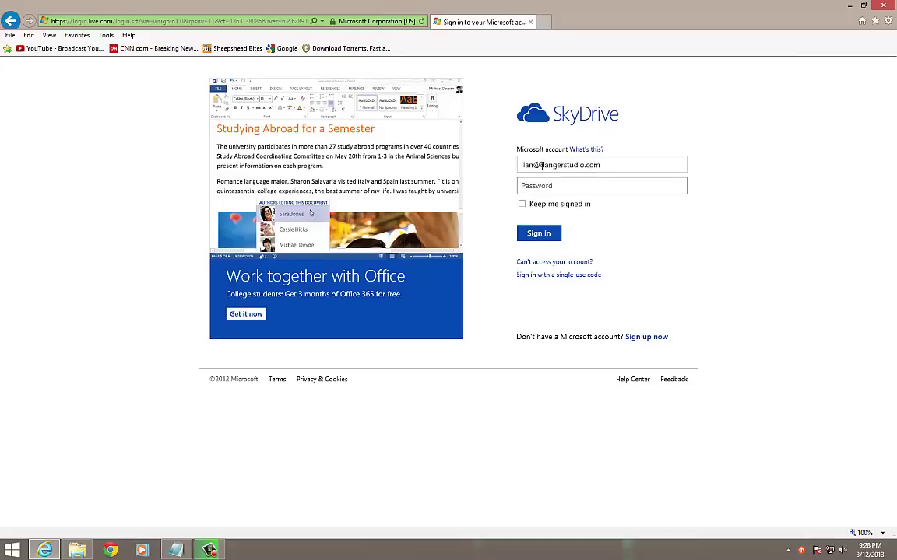
type("••••••••••••")
key("Return")
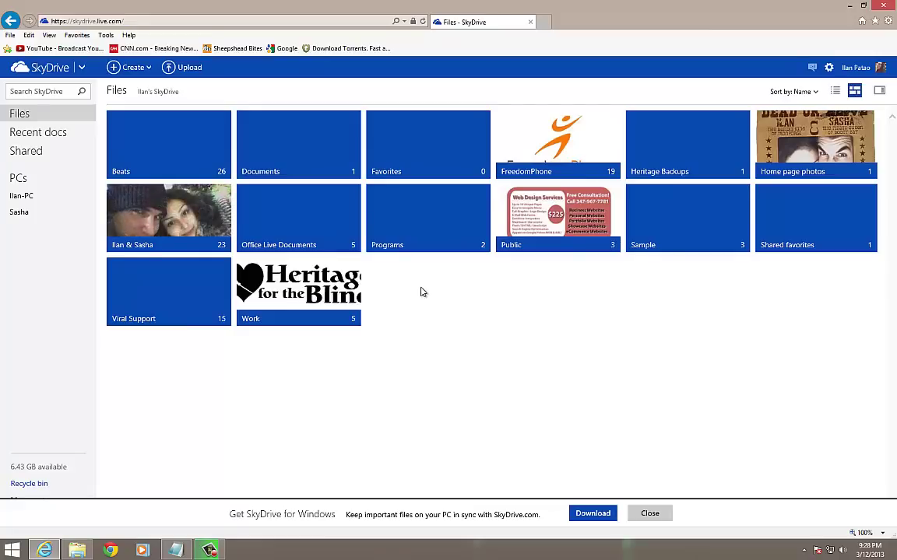
Step: Open the online Sample folder, view the Word résumé in Word Web App, and go back
left_click(690, 239)
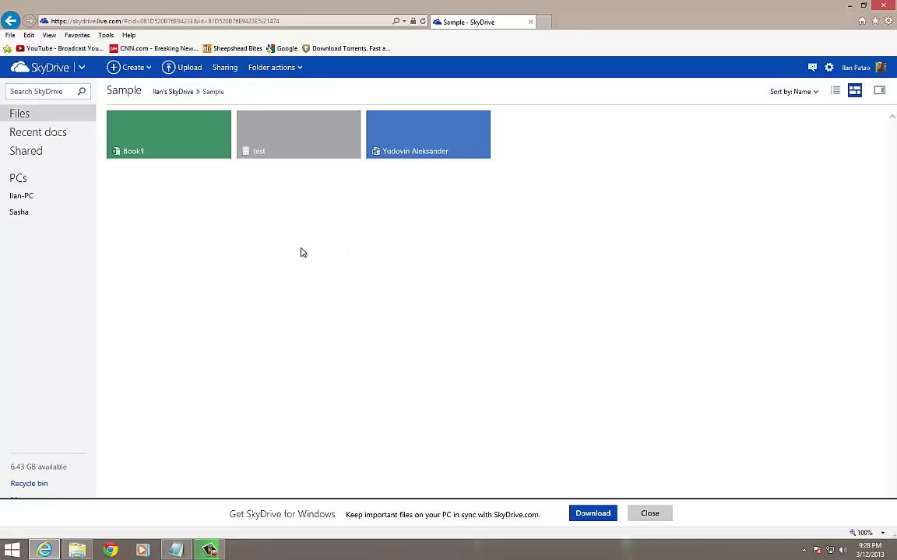
left_click(426, 142)
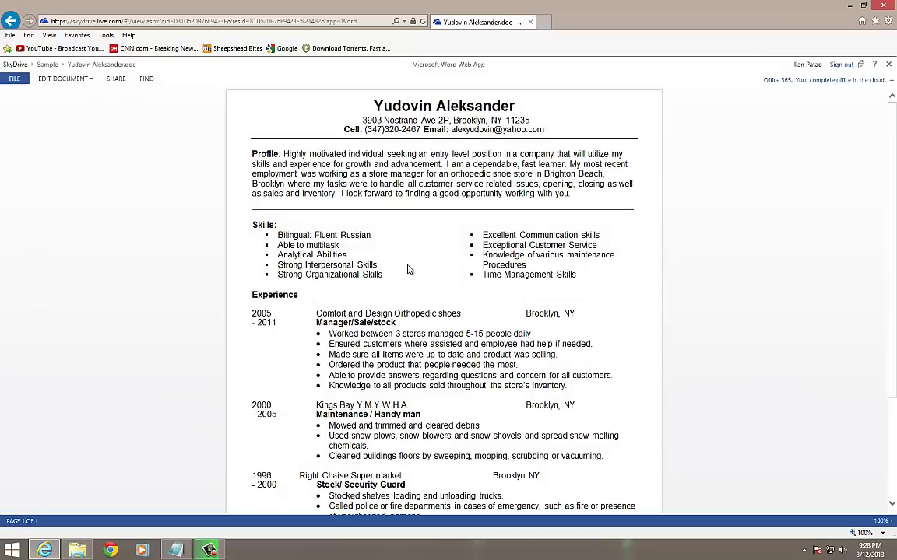
key("alt+Left")
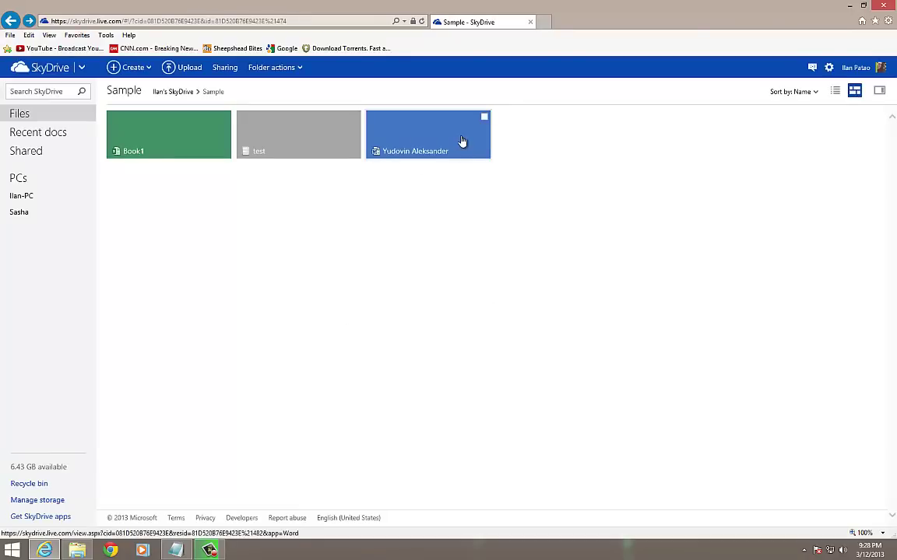
right_click(459, 141)
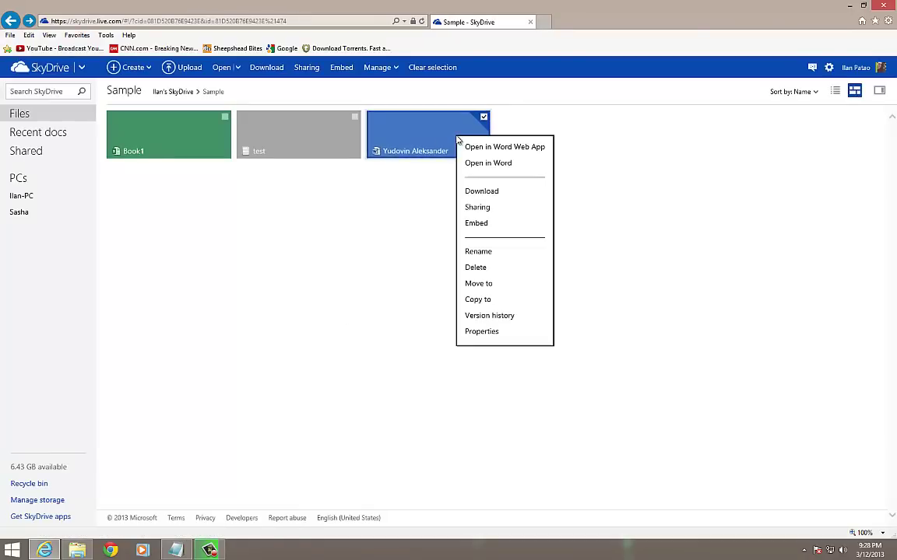
left_click(479, 206)
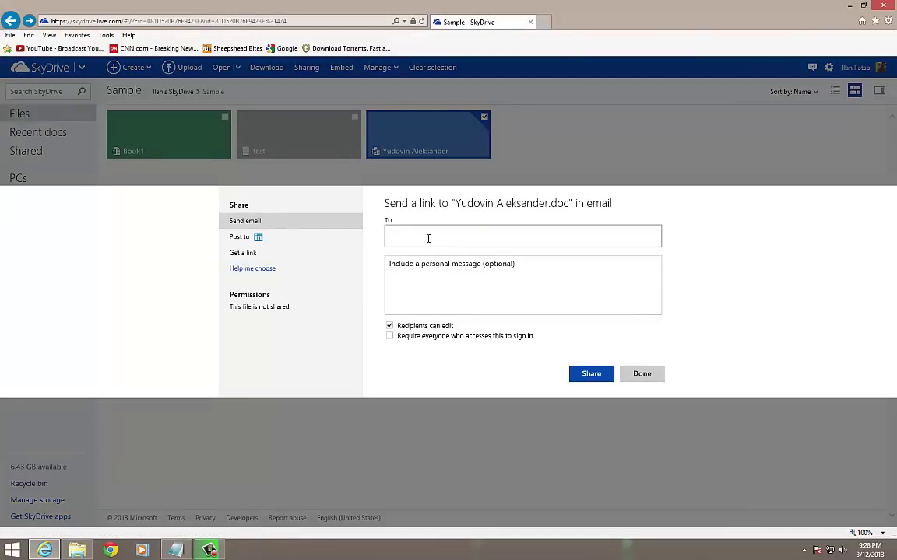
left_click(244, 237)
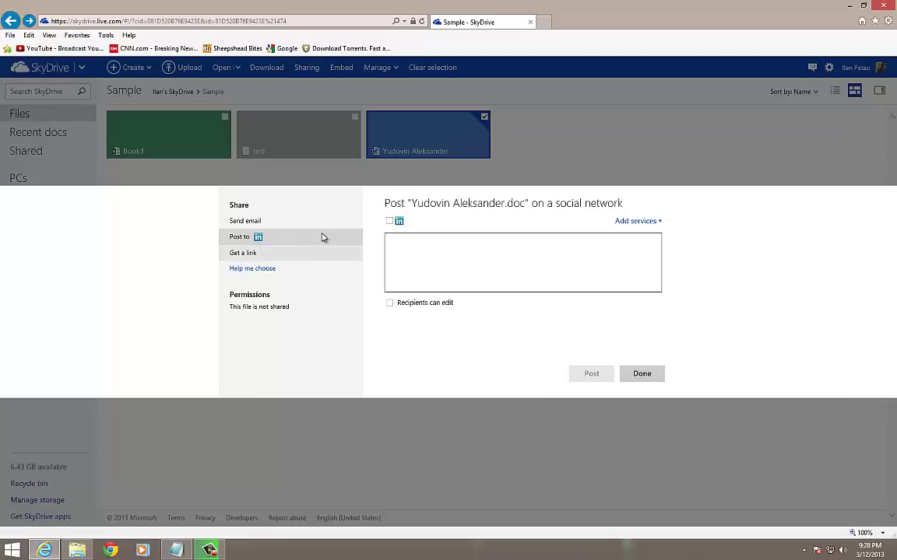
left_click(253, 256)
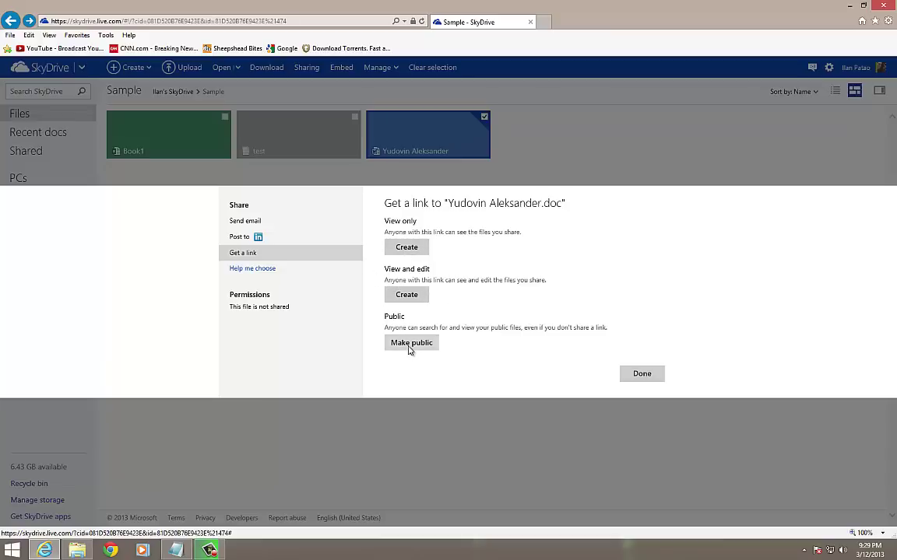
left_click(252, 221)
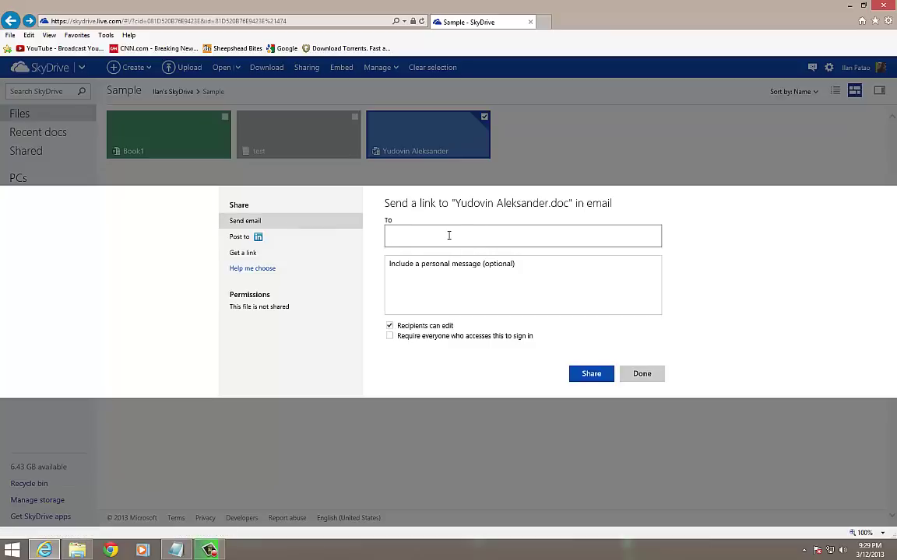
left_click(477, 277)
left_click(415, 207)
left_click(448, 280)
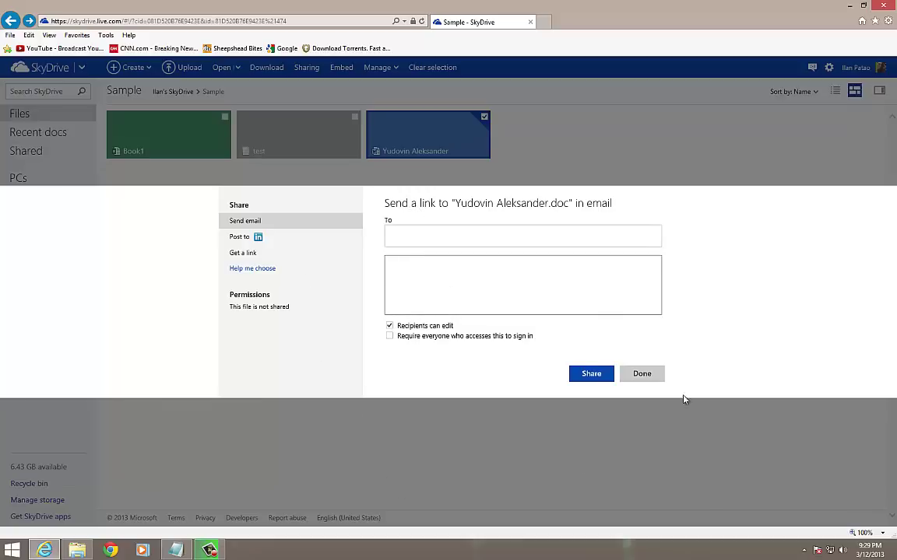
left_click(641, 374)
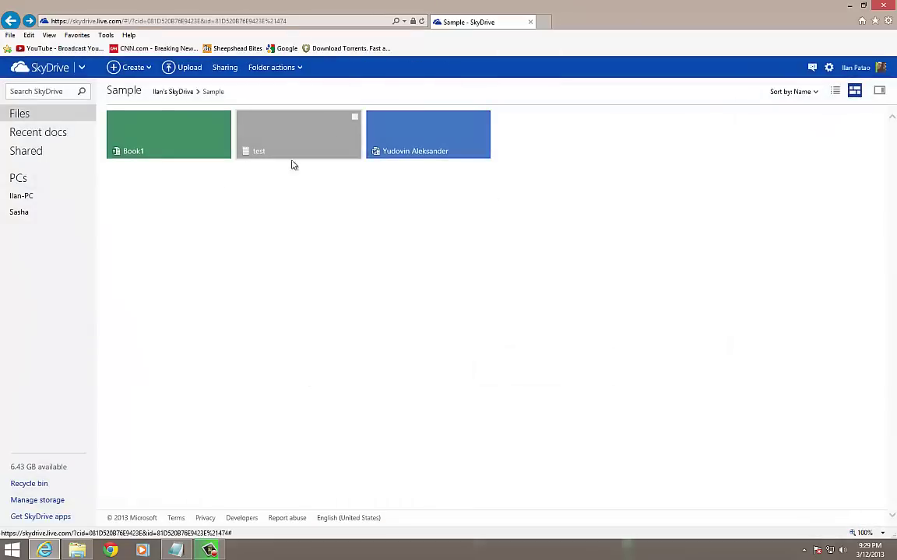
Step: Go to the YouSendIt website by typing 'yousend' in the address bar
left_click(312, 26)
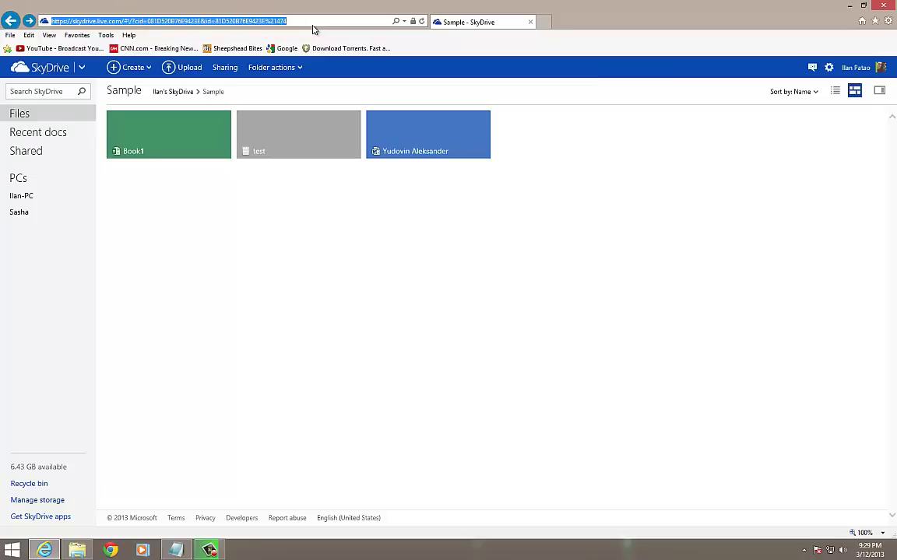
type("yousendit.com")
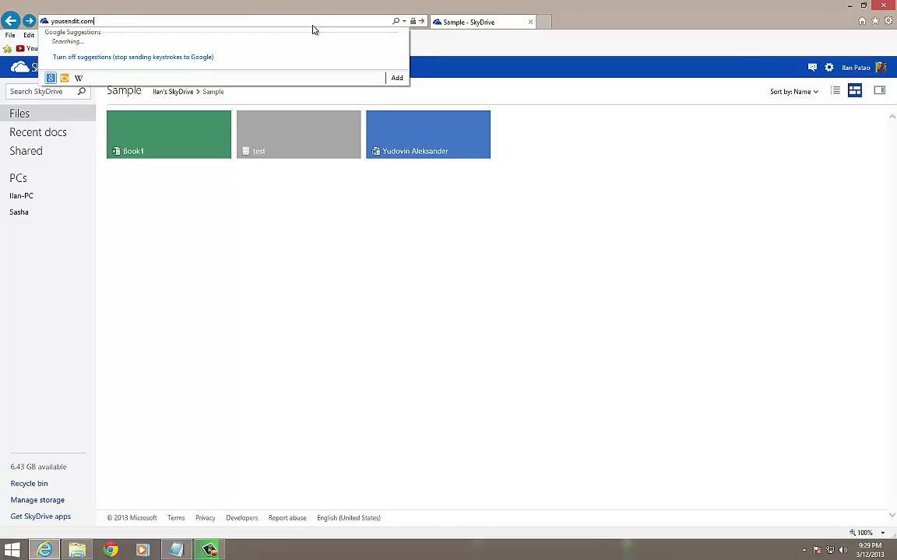
key("Return")
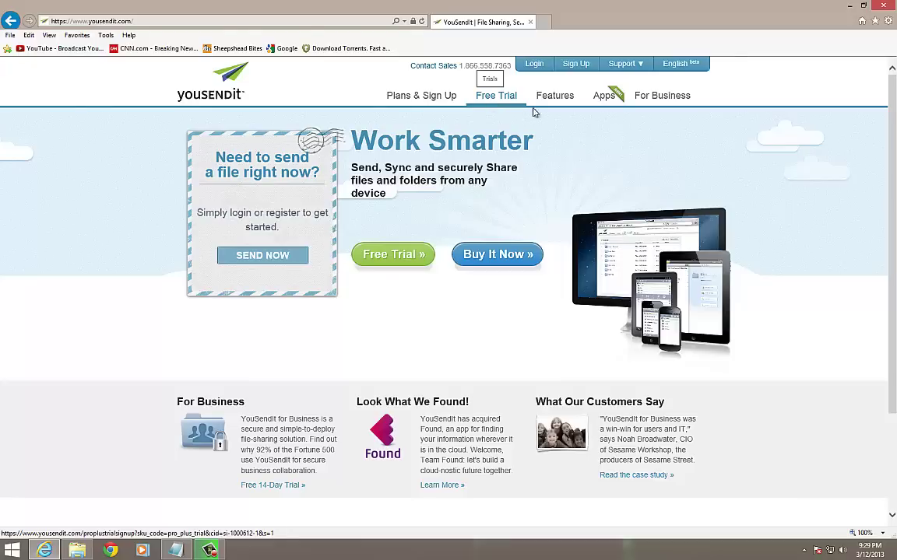
Step: Start the Send a File form, try the e-mail and recipient fields, then go back home
left_click(283, 264)
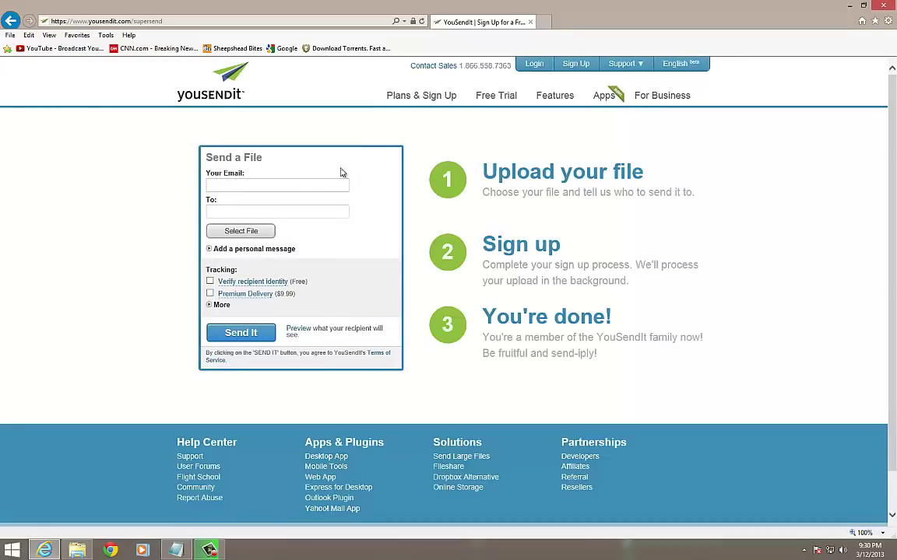
left_click(231, 185)
left_click(233, 209)
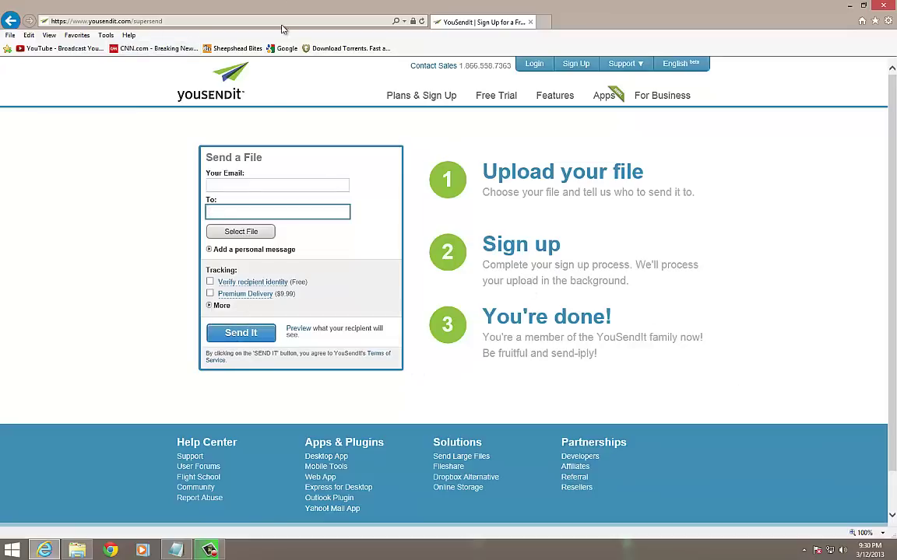
key("alt+Left")
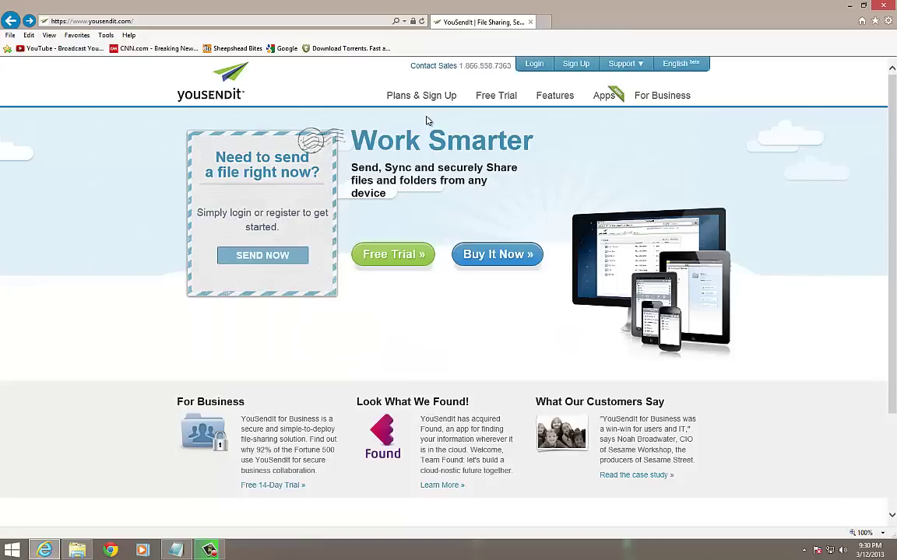
Step: Return to the SkyDrive Sample page, then minimize Internet Explorer and the local Sample window
key("alt+Left")
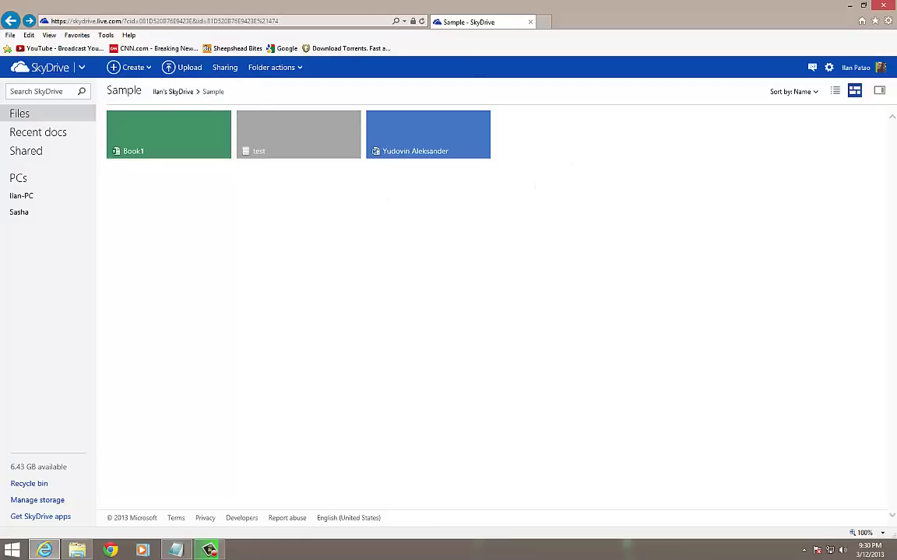
right_click(308, 4)
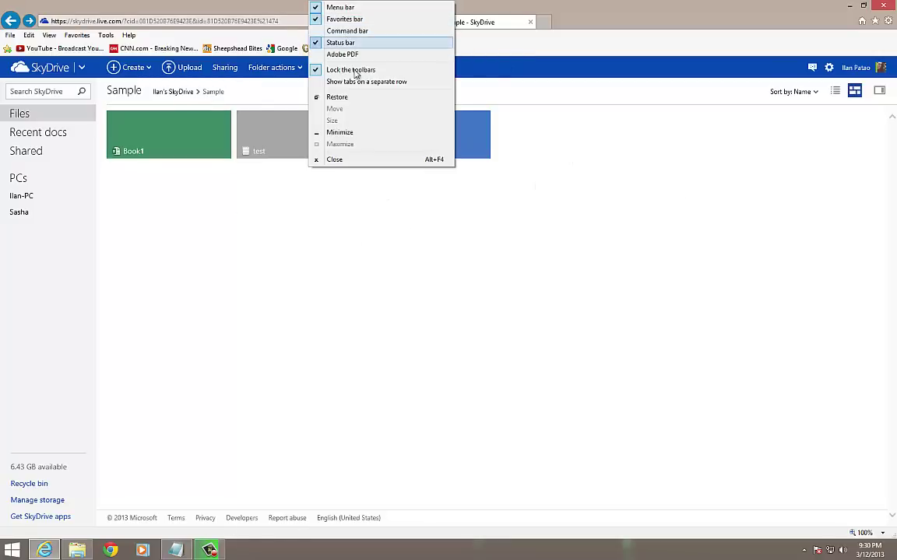
left_click(342, 121)
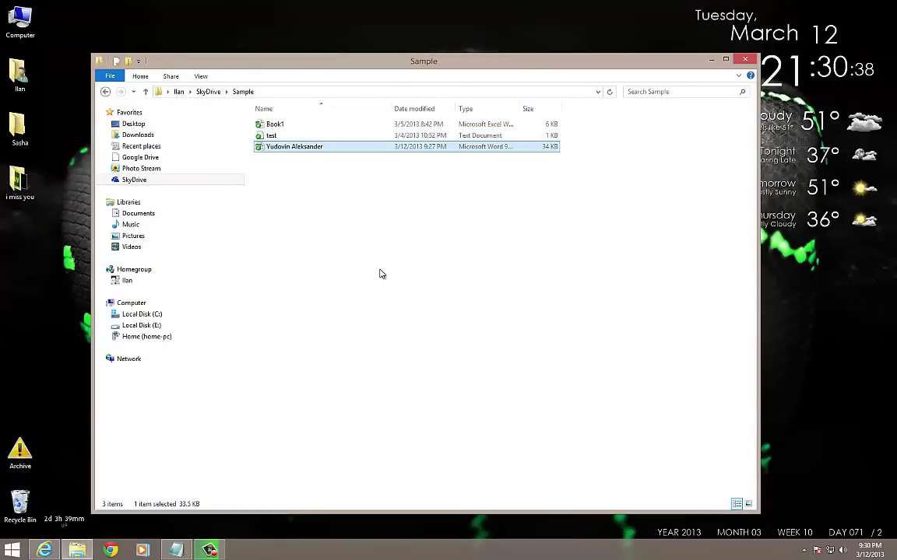
left_click(379, 274)
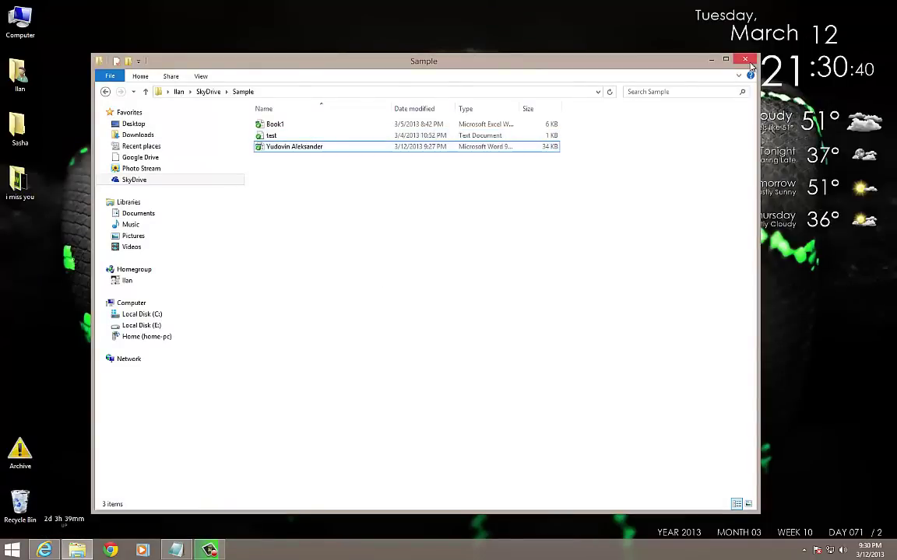
left_click(710, 59)
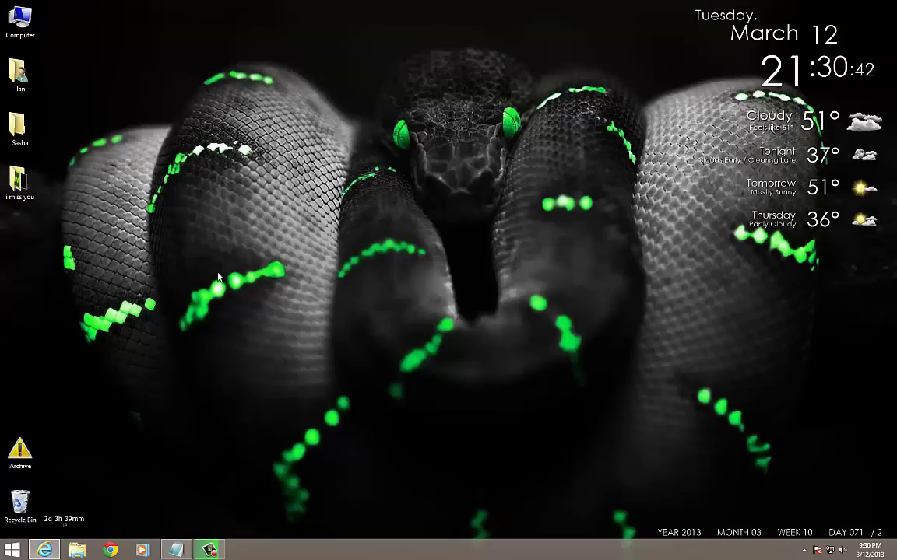
Step: Create a desktop folder keeping the default name 'New folder'
right_click(209, 143)
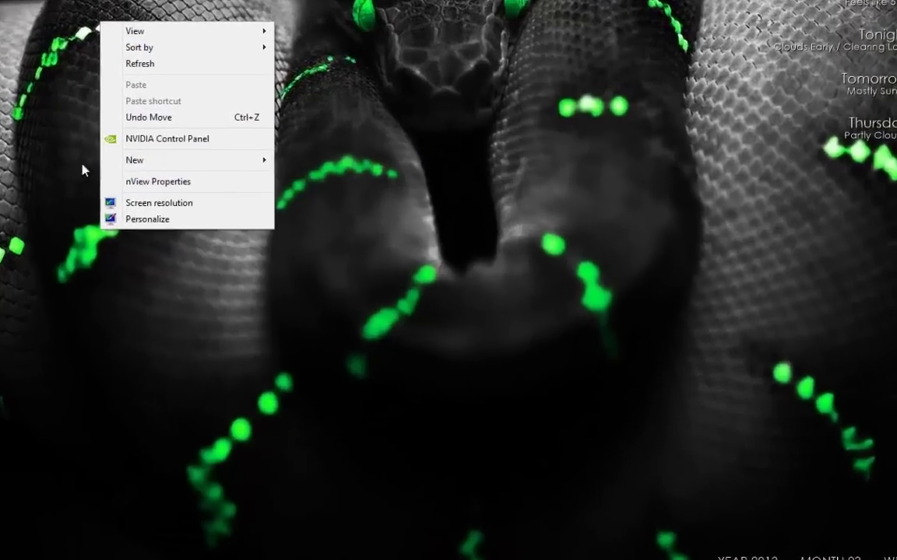
mouse_move(295, 209)
left_click(379, 213)
key("Return")
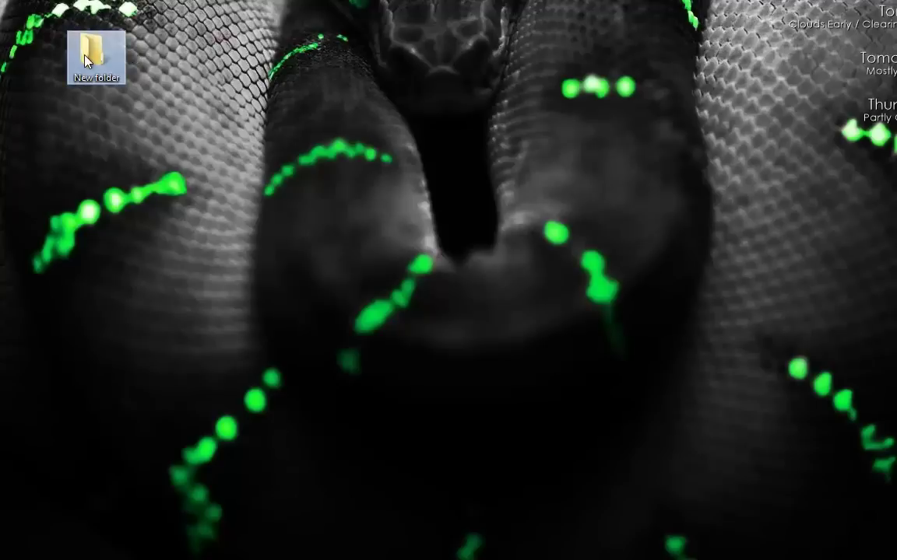
Step: Review New folder's Sharing properties, picking Everyone, then cancel and close the dialog
right_click(81, 53)
left_click(139, 536)
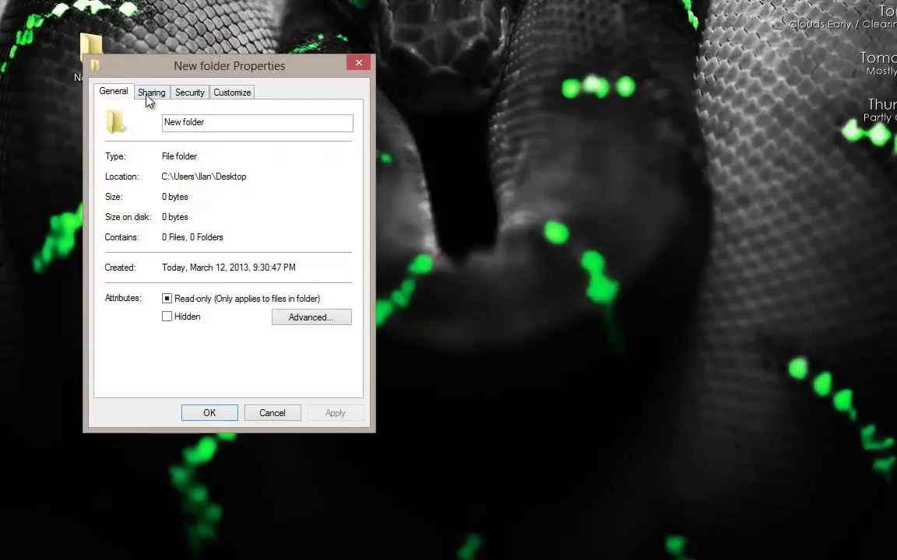
left_click(148, 94)
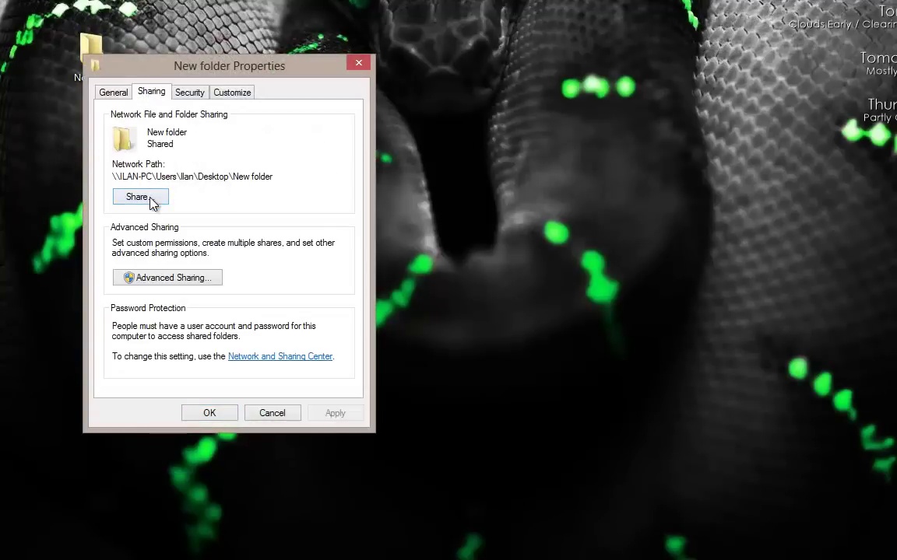
left_click(149, 200)
left_click(305, 221)
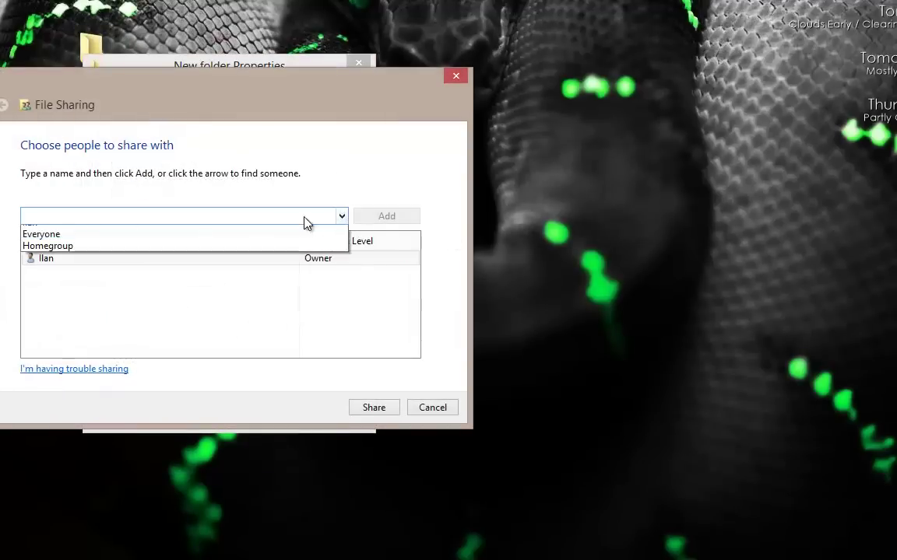
left_click(103, 245)
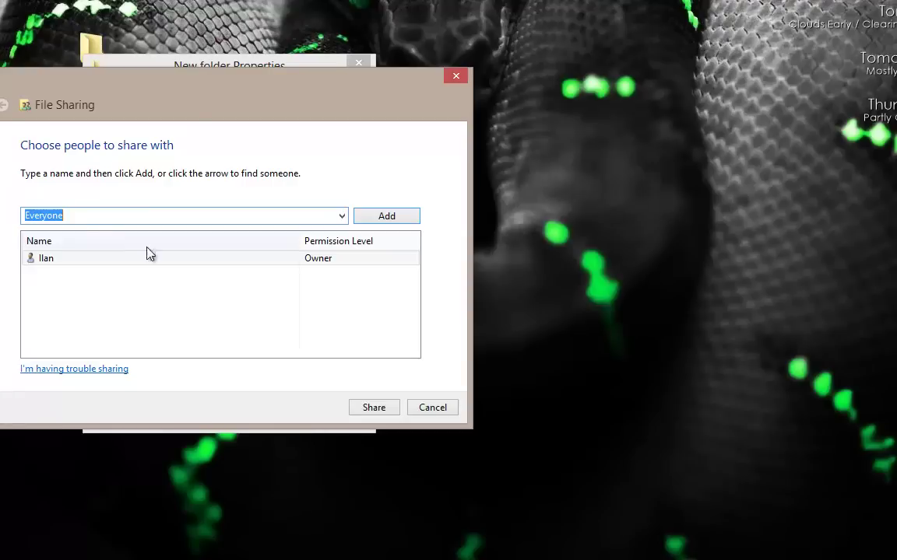
left_click(432, 413)
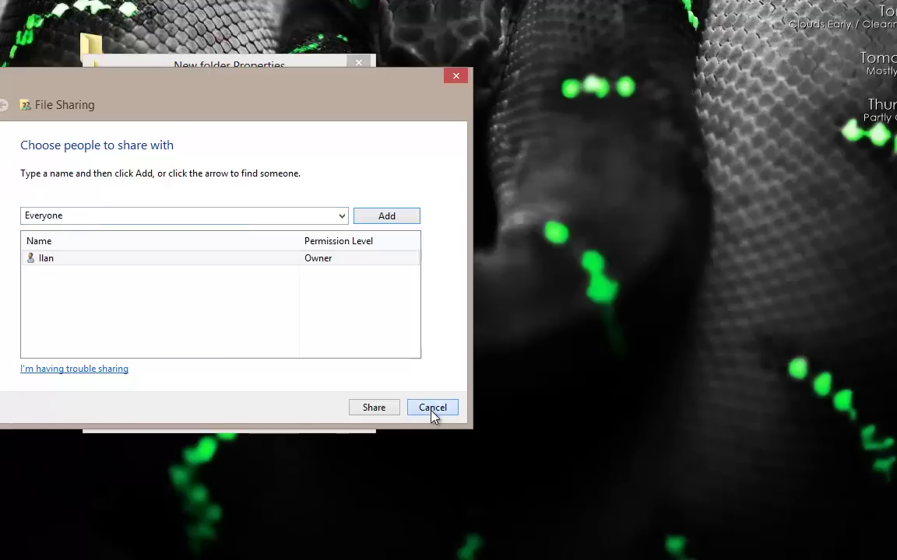
left_click(432, 413)
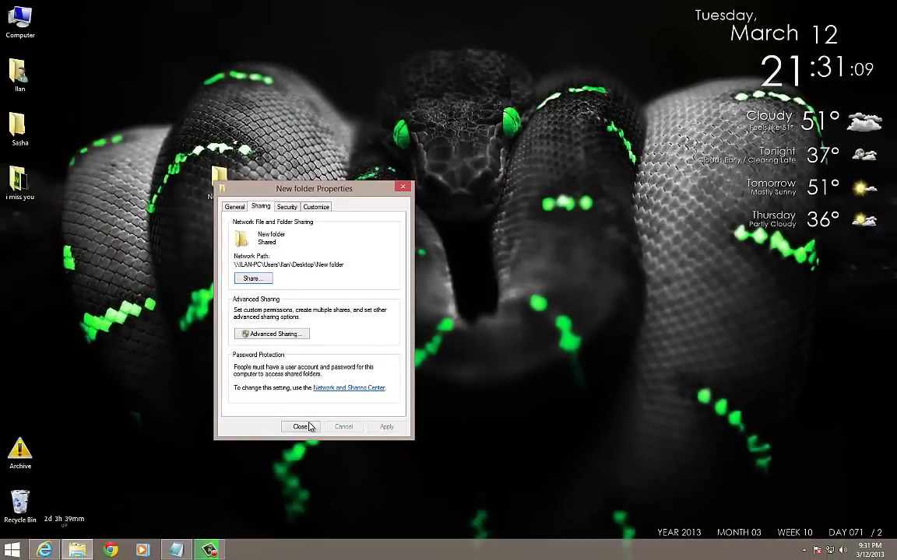
left_click(209, 413)
Step: Delete New folder from the desktop and confirm the deletion
left_click_drag(221, 181, 384, 182)
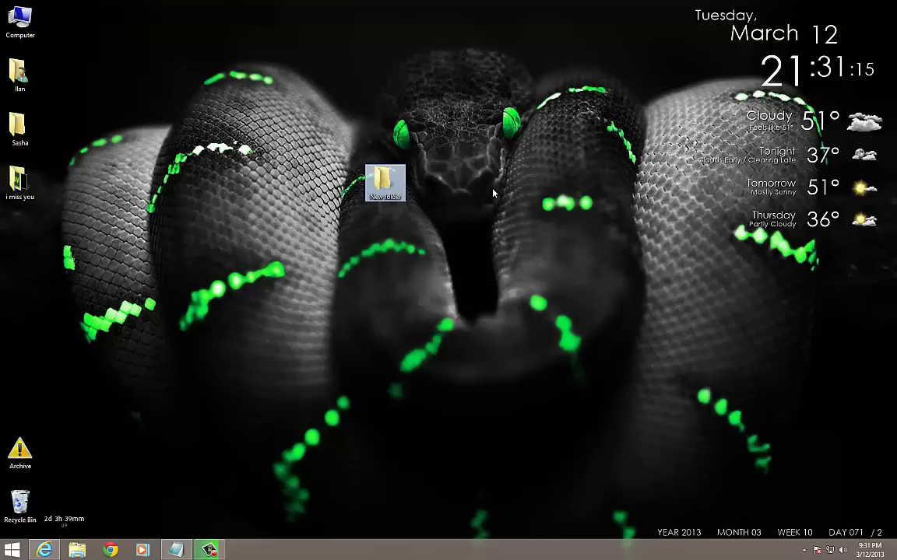
left_click_drag(293, 138, 421, 197)
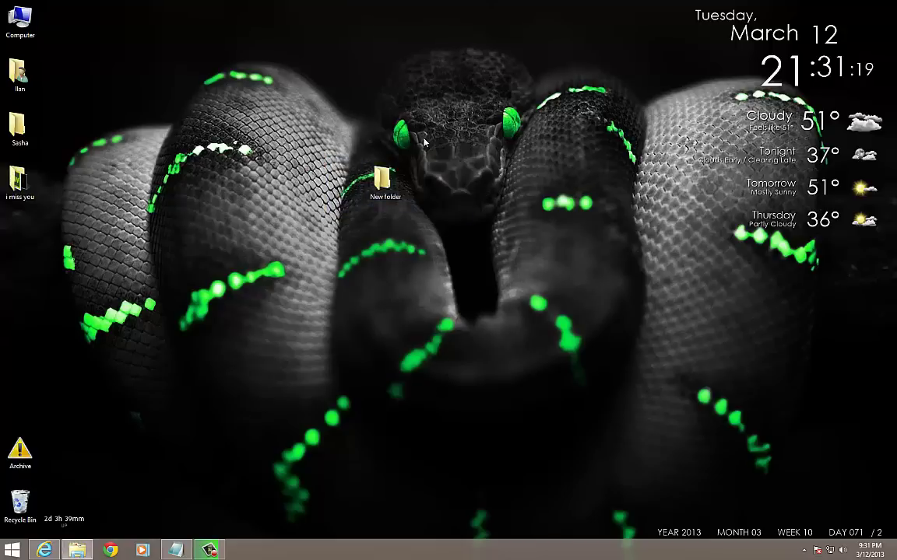
key("Delete")
key("Return")
key("super")
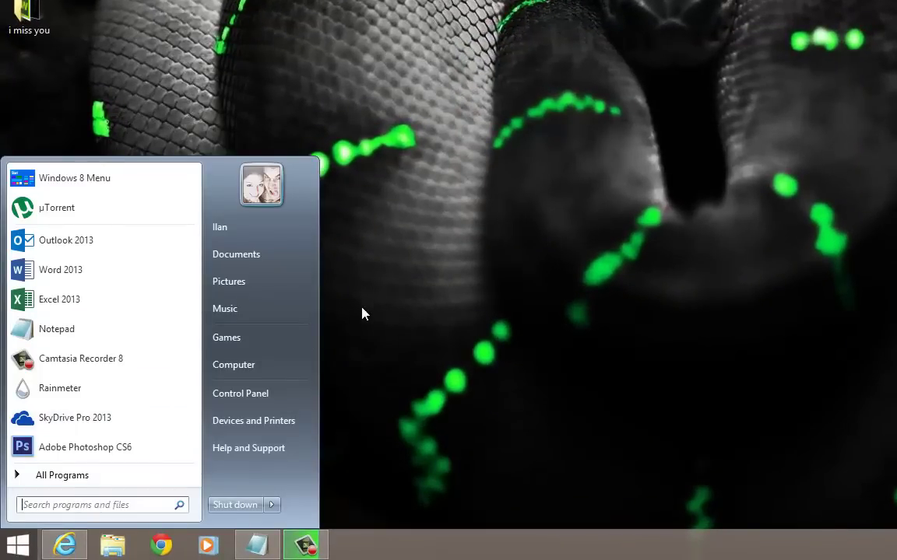
Step: Open Computer, switch between the SkyDrive and Google Drive folders, then close the Google Drive window
left_click(282, 369)
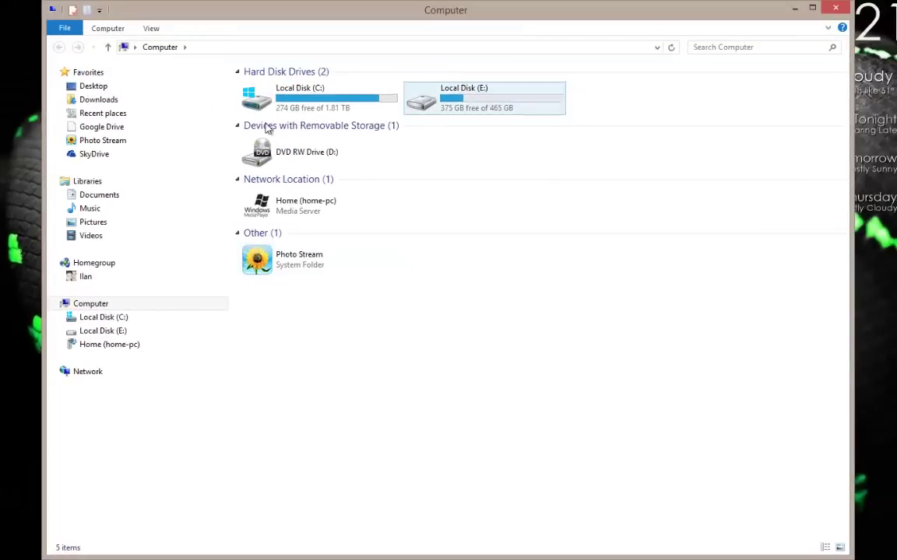
left_click(92, 156)
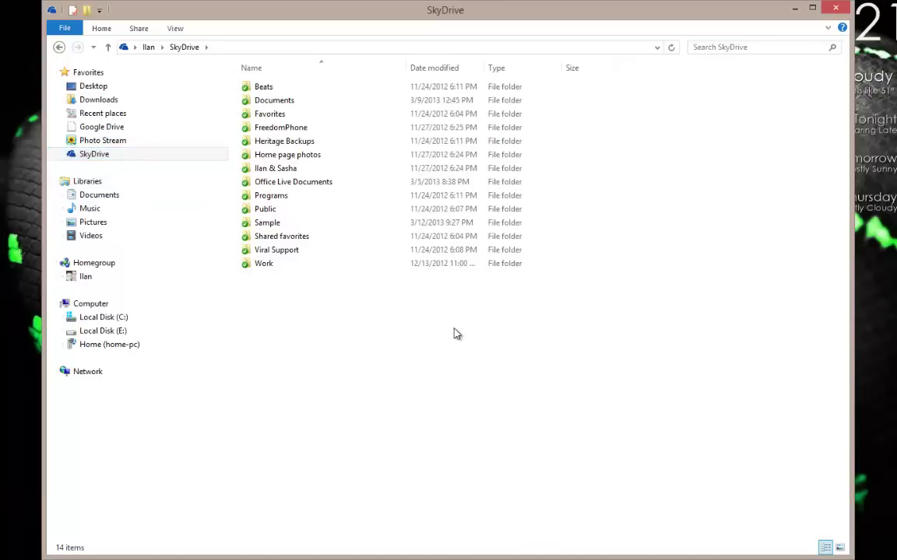
left_click(102, 129)
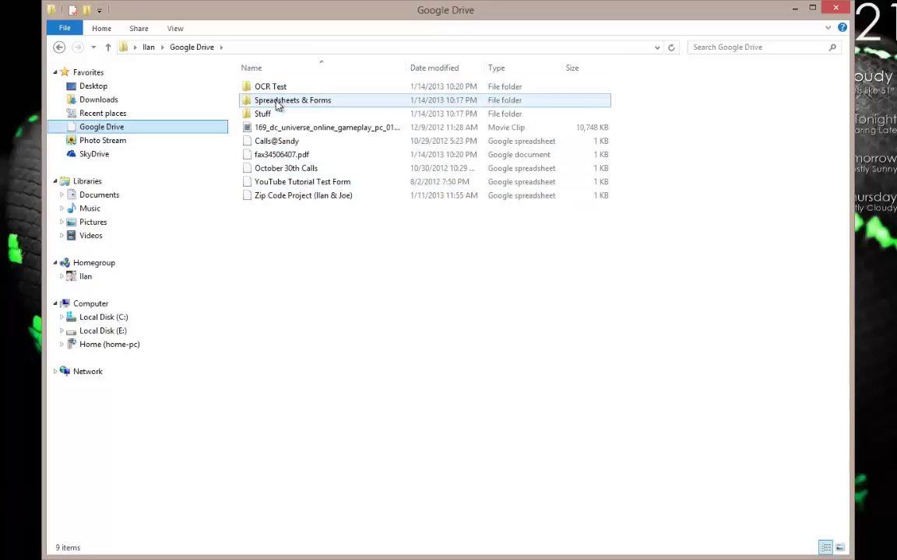
left_click(93, 154)
left_click(104, 128)
left_click(101, 154)
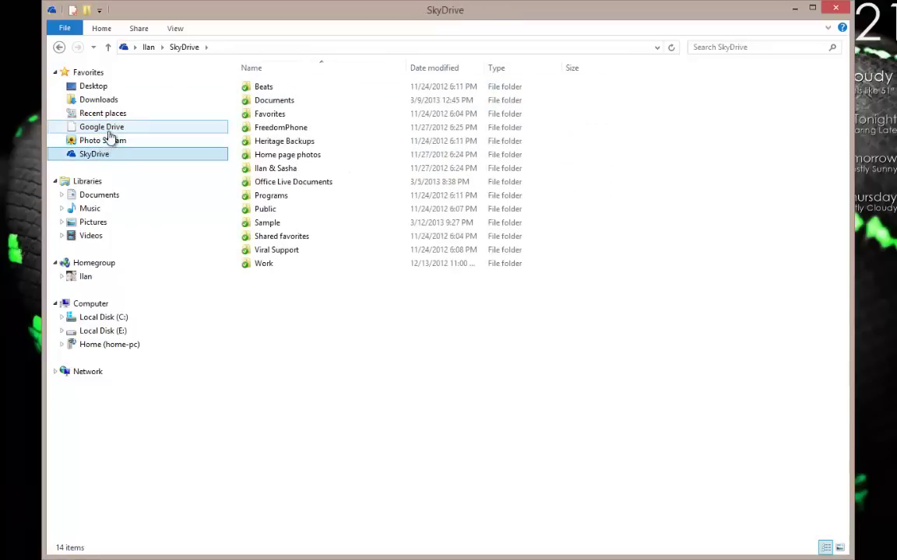
left_click(105, 129)
left_click(101, 154)
left_click(108, 128)
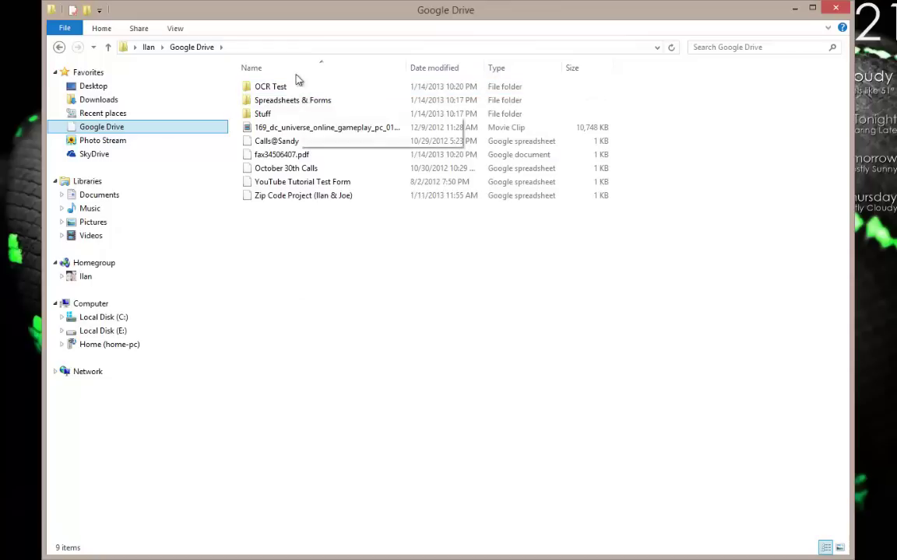
left_click(542, 127)
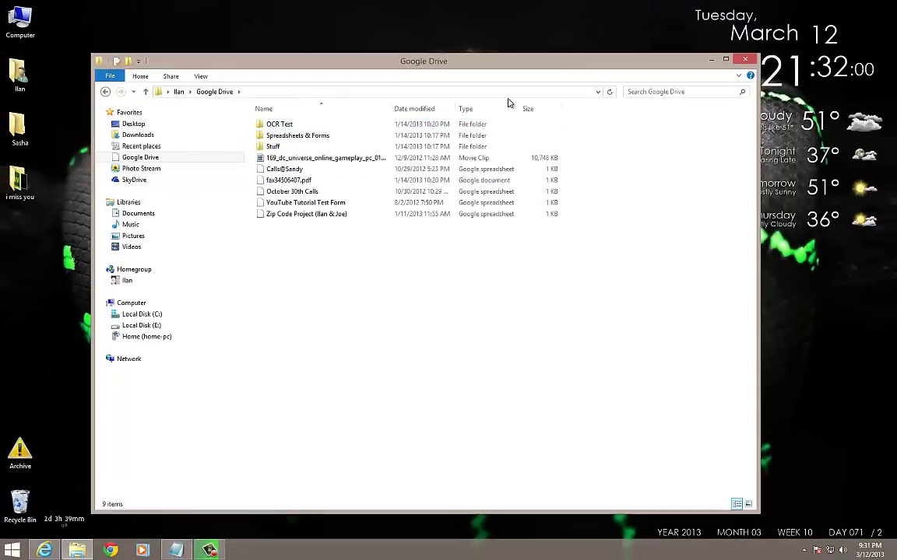
left_click(745, 60)
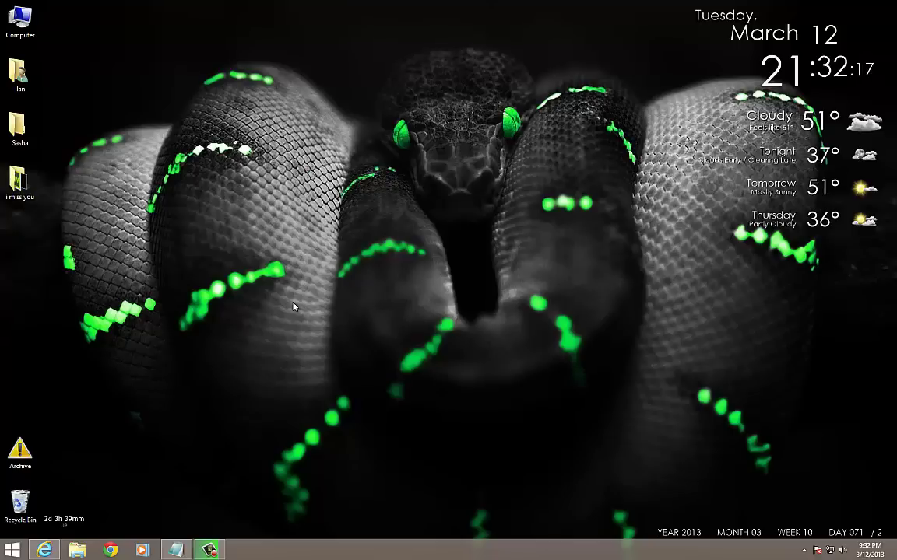
key("super")
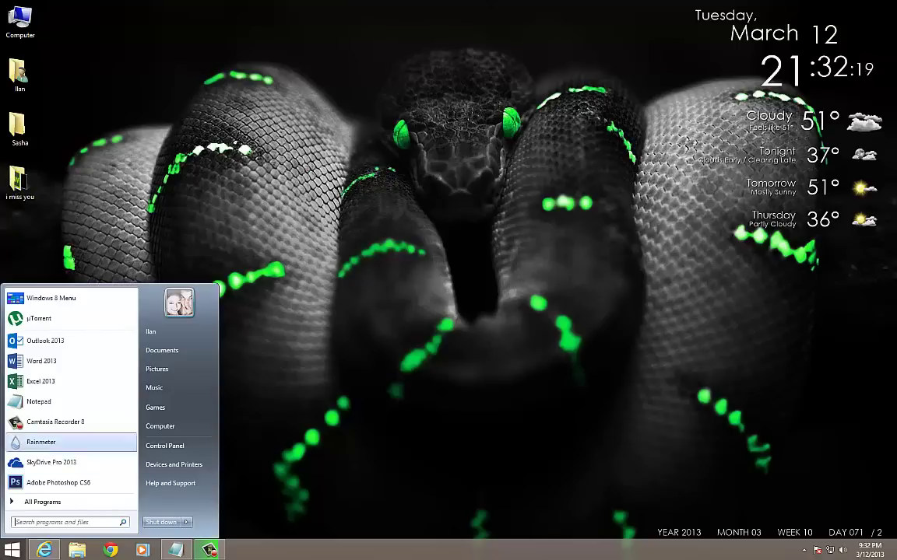
left_click(39, 502)
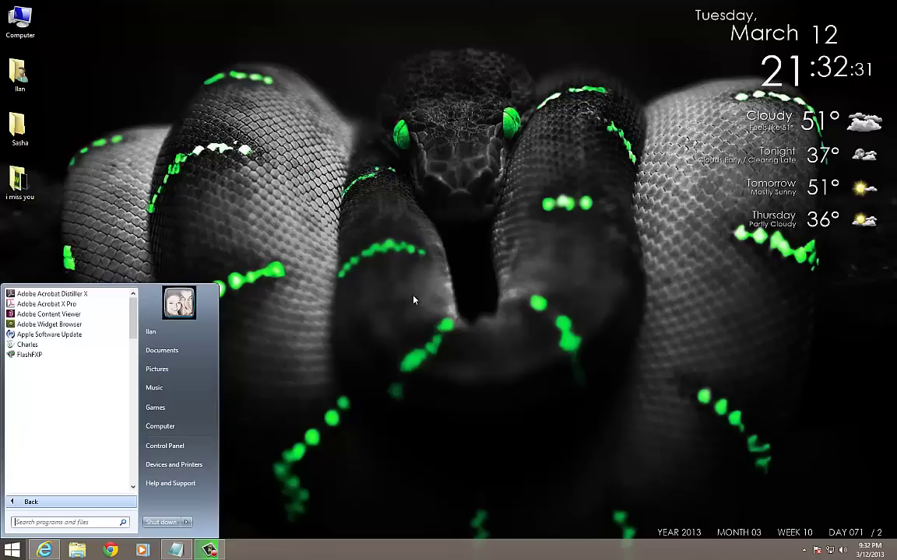
left_click(412, 241)
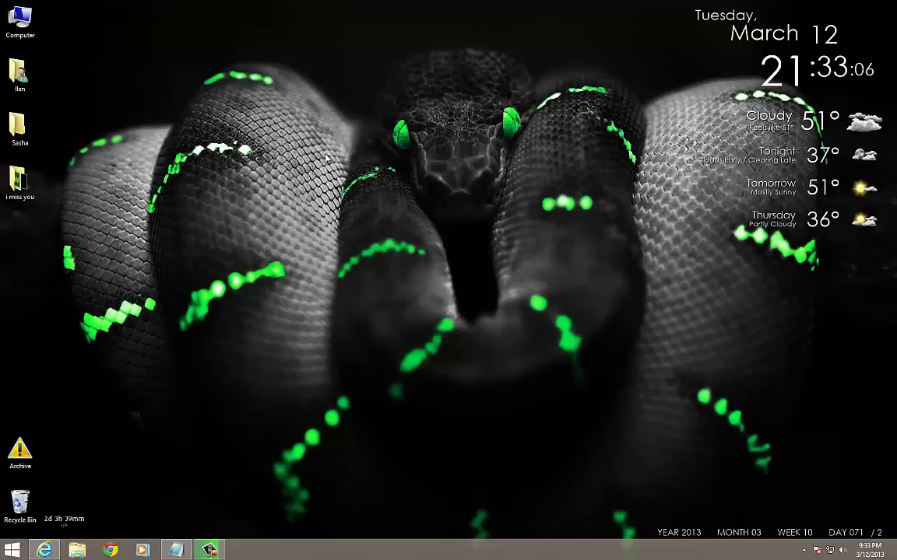
left_click_drag(354, 110, 302, 286)
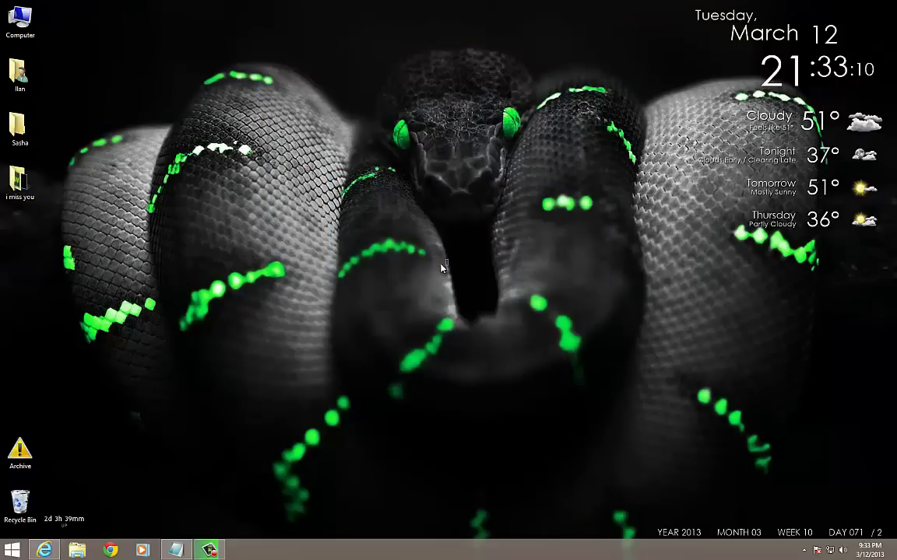